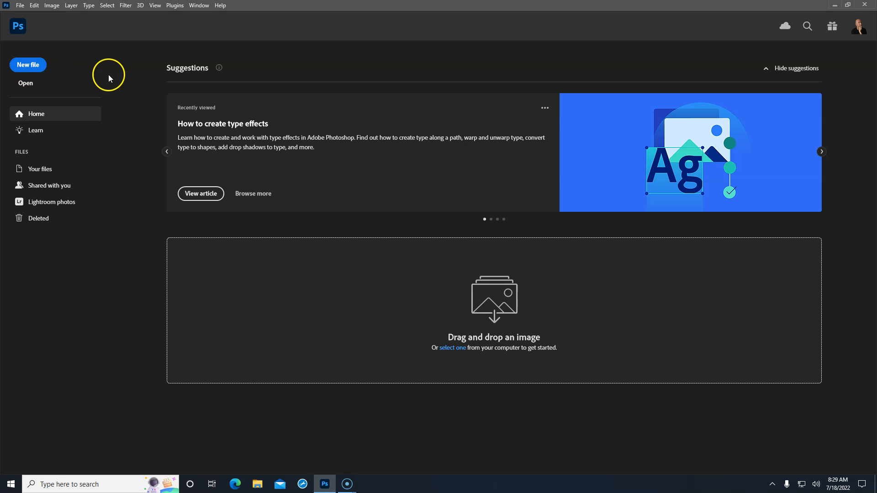
Create a new 1920 x 1080 px RGB document at 72 pixels/inch with a black background.
click(27, 65)
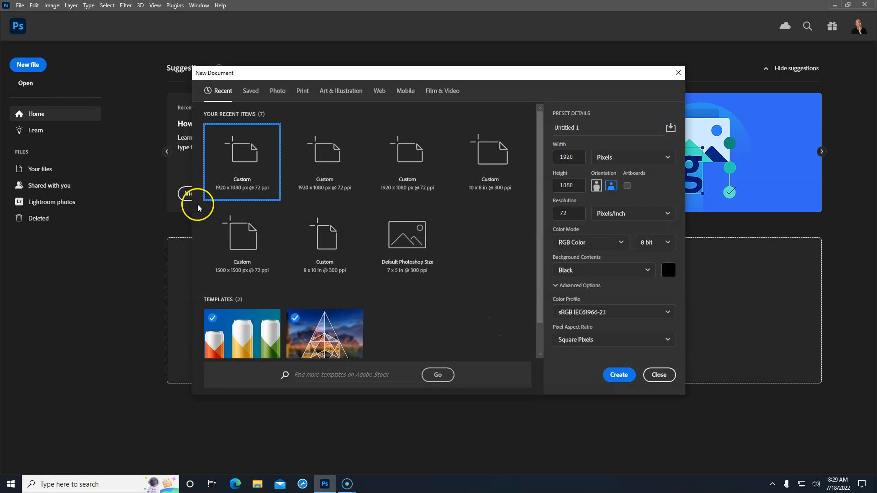
click(262, 162)
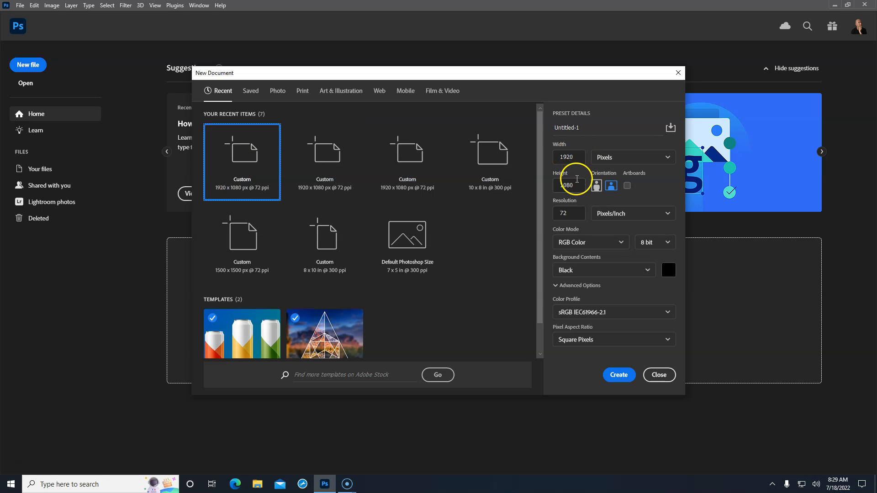
click(613, 379)
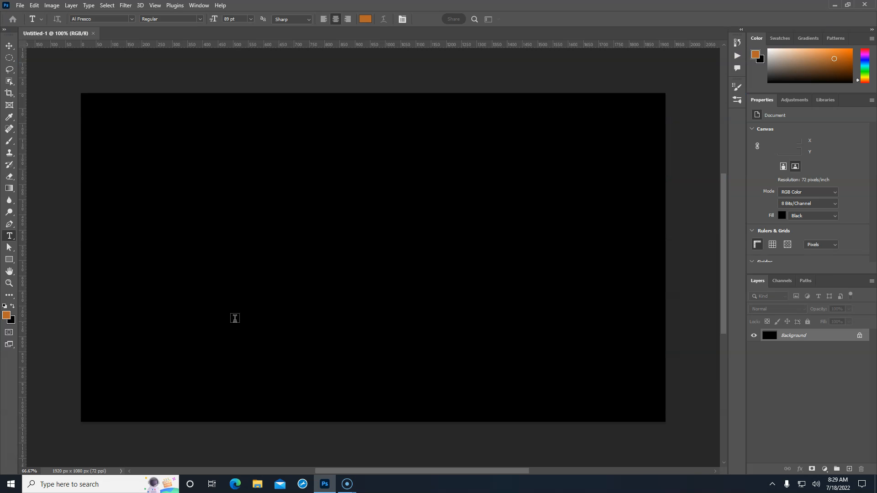
click(127, 478)
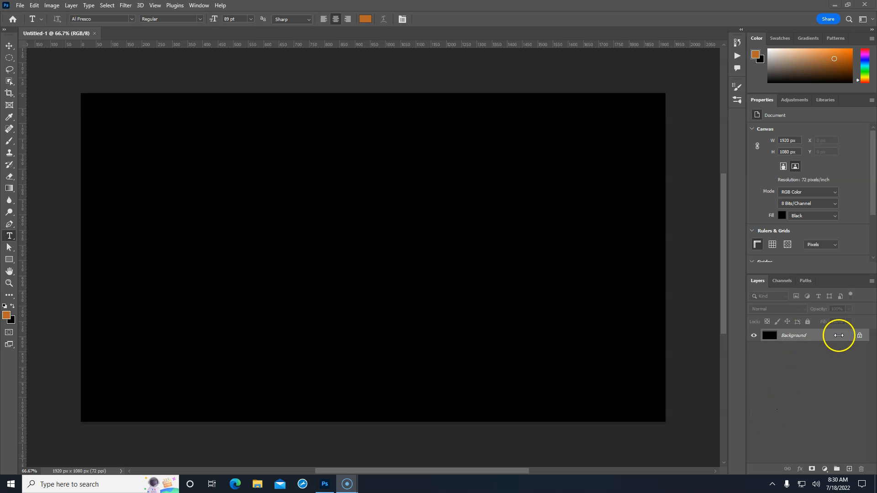
Unlock the Background layer to convert it into a regular layer.
click(842, 336)
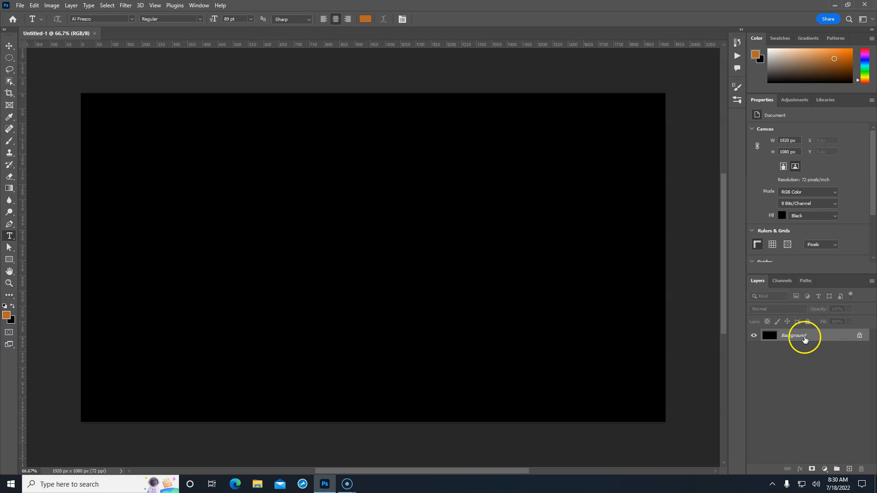
drag(811, 337, 858, 338)
click(858, 338)
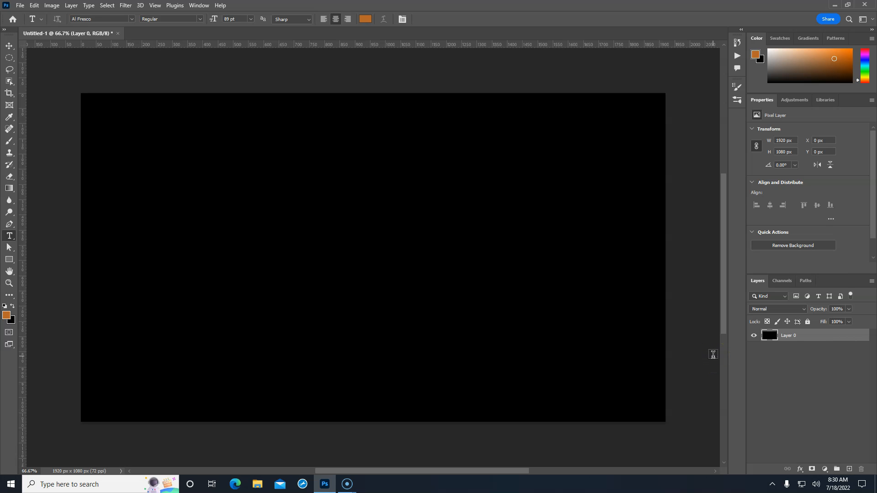
Fill the unlocked layer with 50% Gray in Normal mode at 100% opacity.
key(shift+F5)
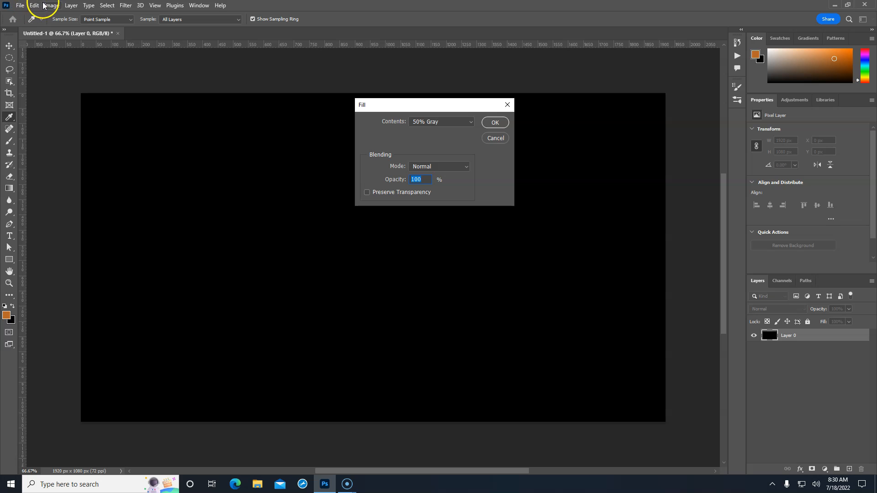
click(457, 130)
click(443, 129)
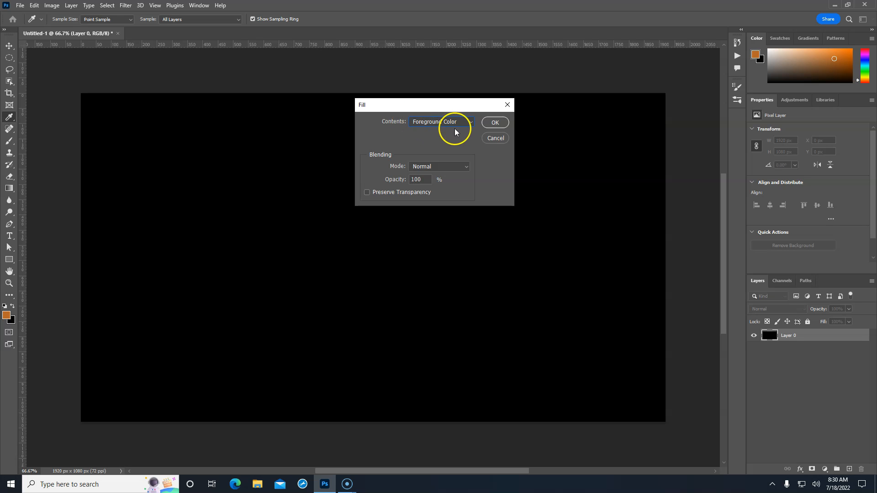
click(455, 132)
click(433, 197)
click(494, 122)
key(t)
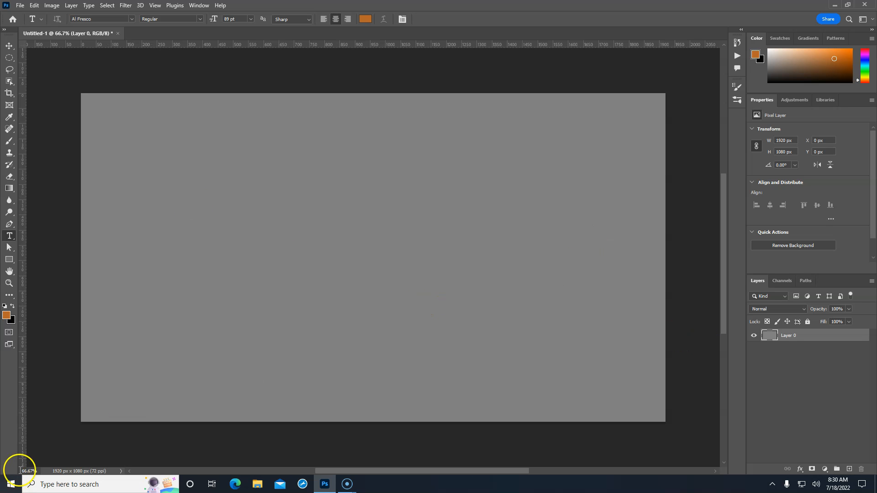
click(871, 417)
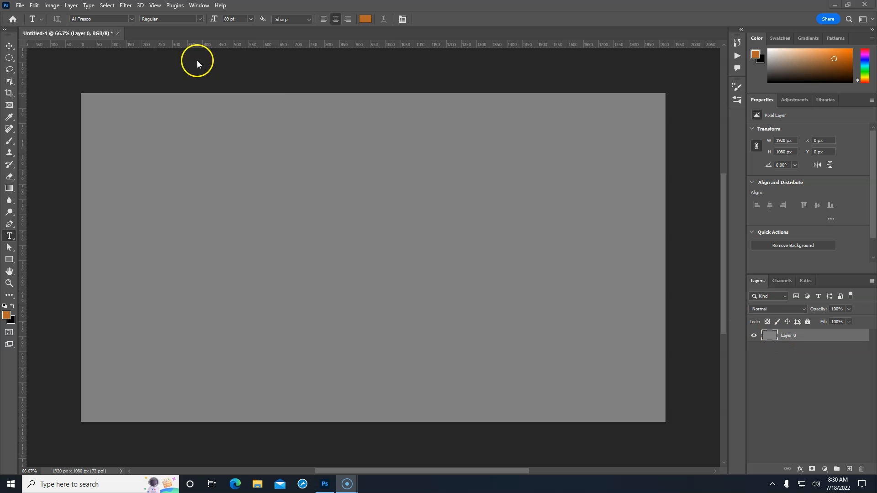
Apply Rough Pastels to the gray layer with stroke length 40, stroke detail 1, Canvas texture, scaling 200%, relief 50 and light from Bottom.
click(125, 5)
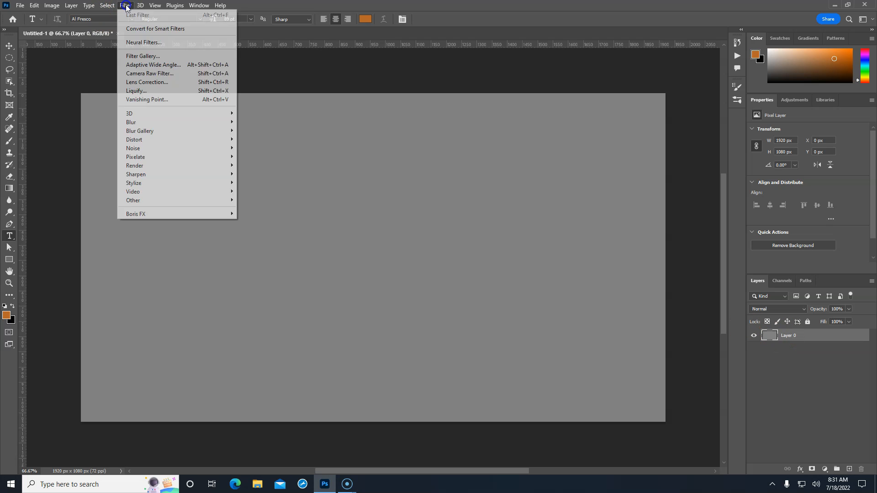
click(141, 56)
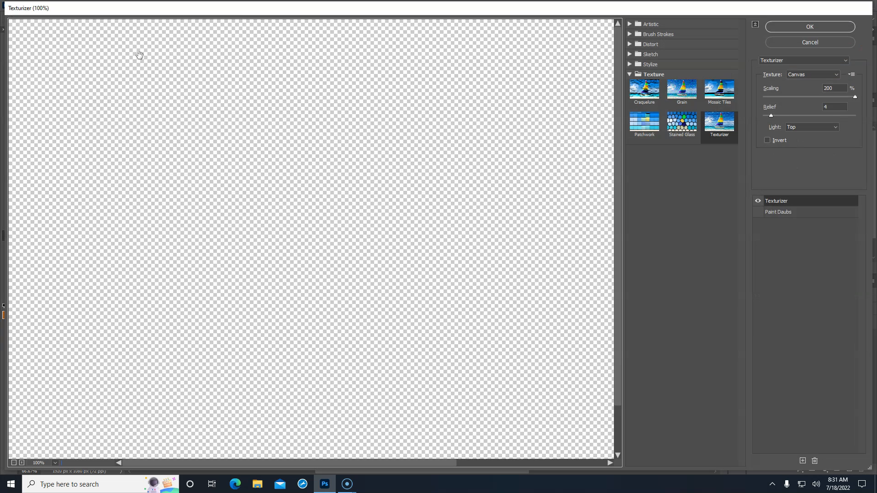
drag(357, 70, 529, 99)
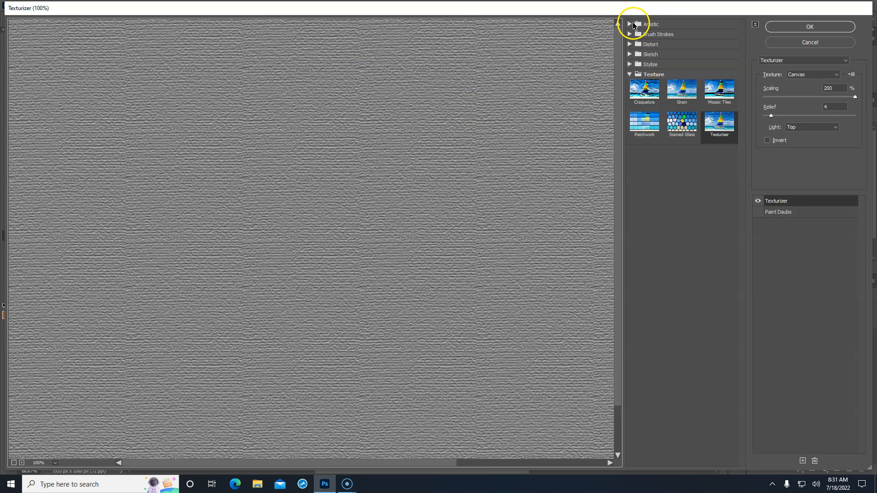
click(630, 24)
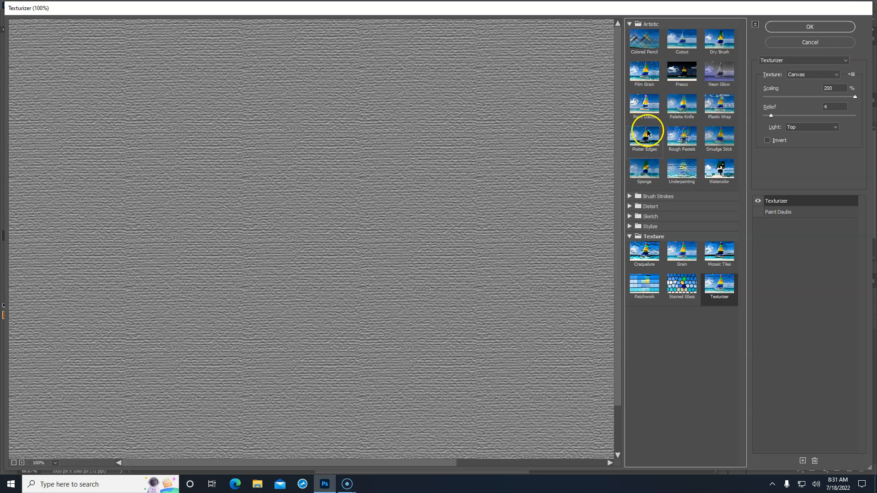
click(681, 144)
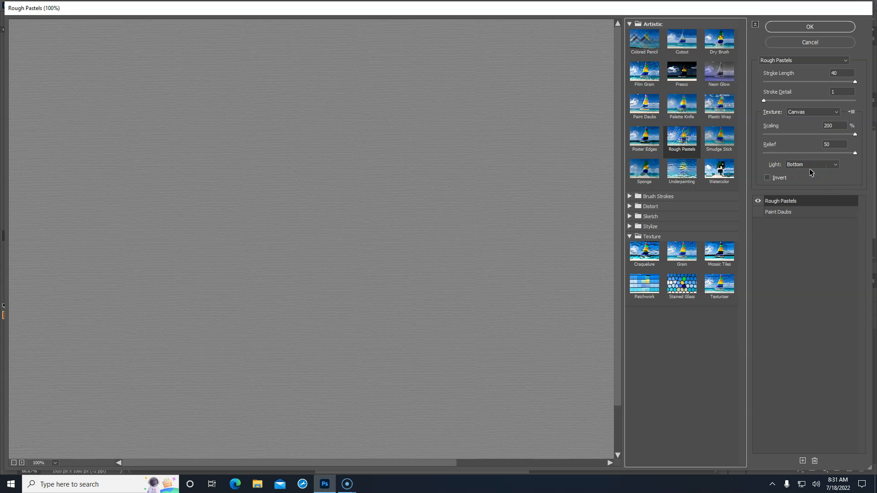
click(808, 27)
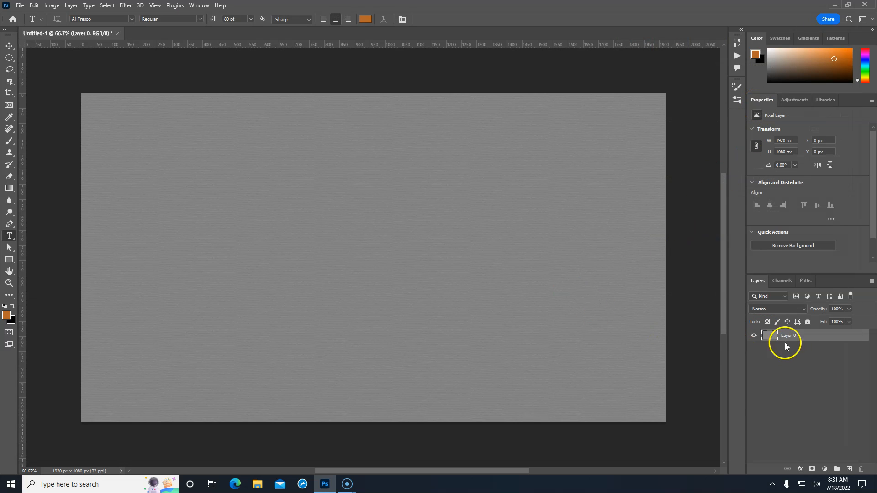
Add a Levels adjustment layer above the texture layer and set its white input level to 135.
click(794, 102)
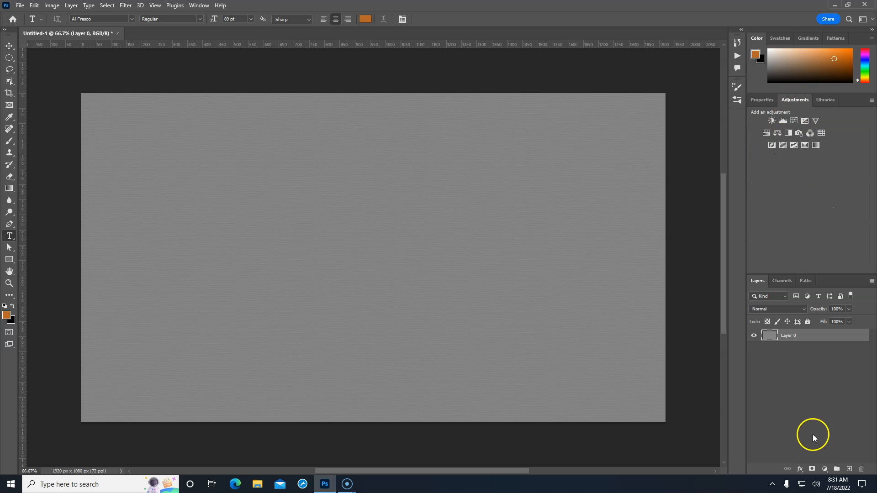
click(825, 470)
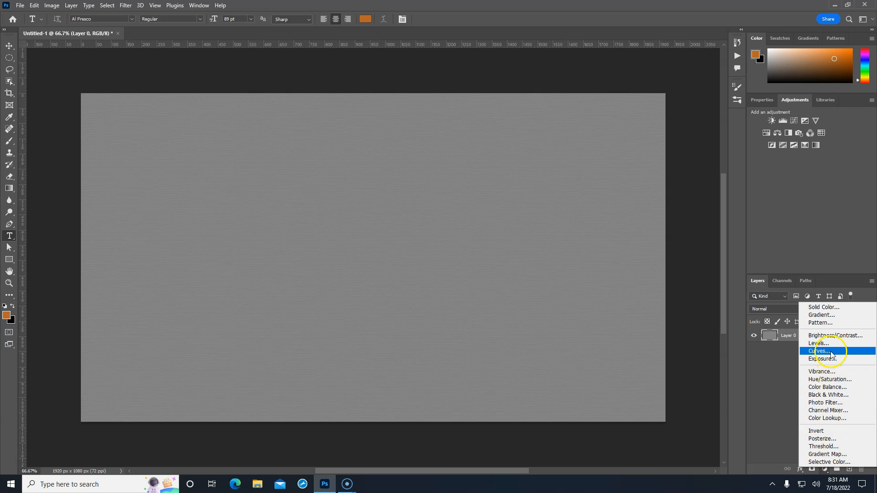
click(822, 343)
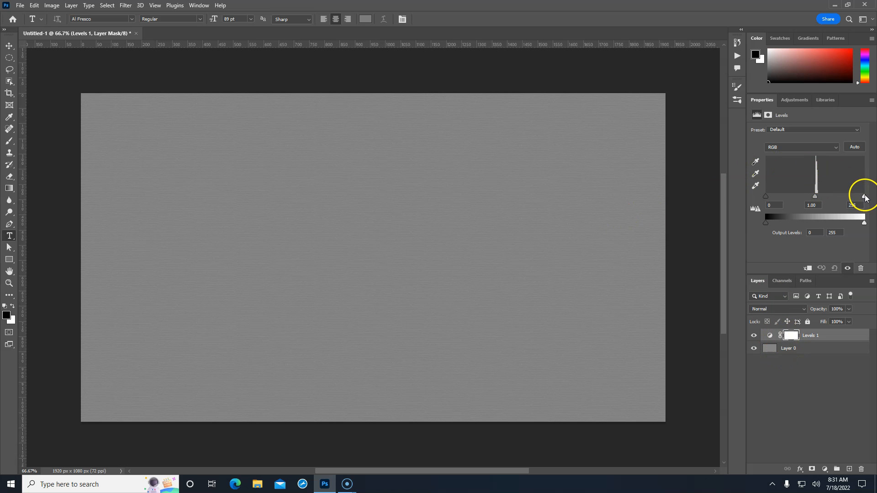
drag(862, 198, 818, 195)
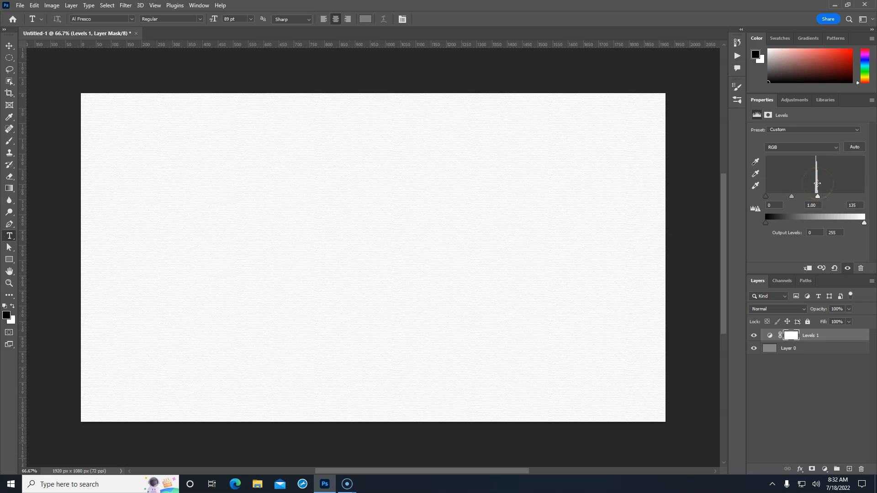
Group the Levels adjustment and the texture layer, and name the group Canvas.
click(832, 337)
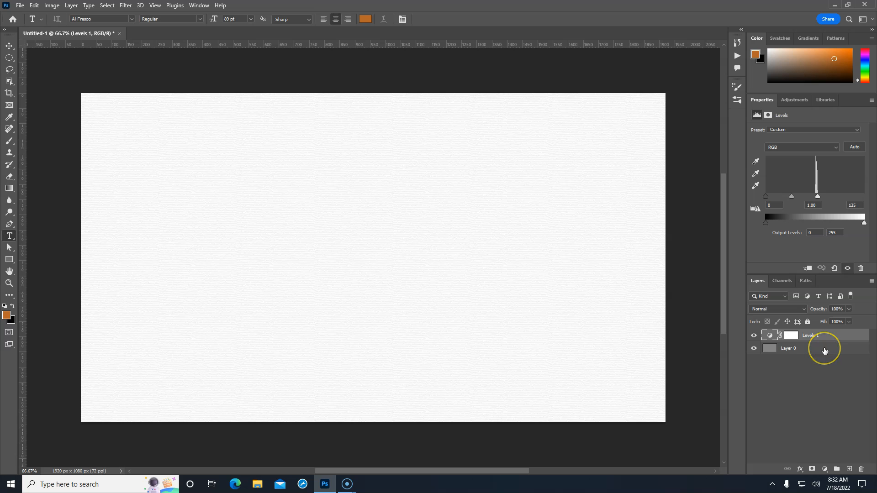
shift+click(824, 351)
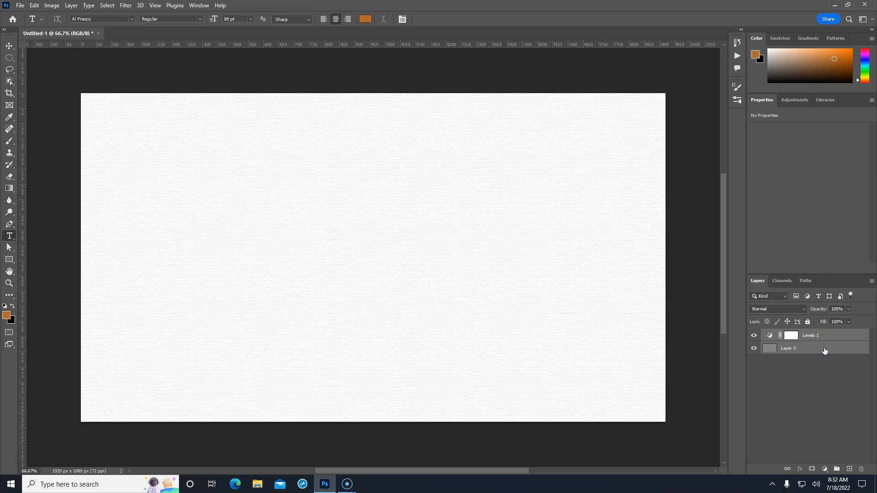
click(805, 344)
key(ctrl+g)
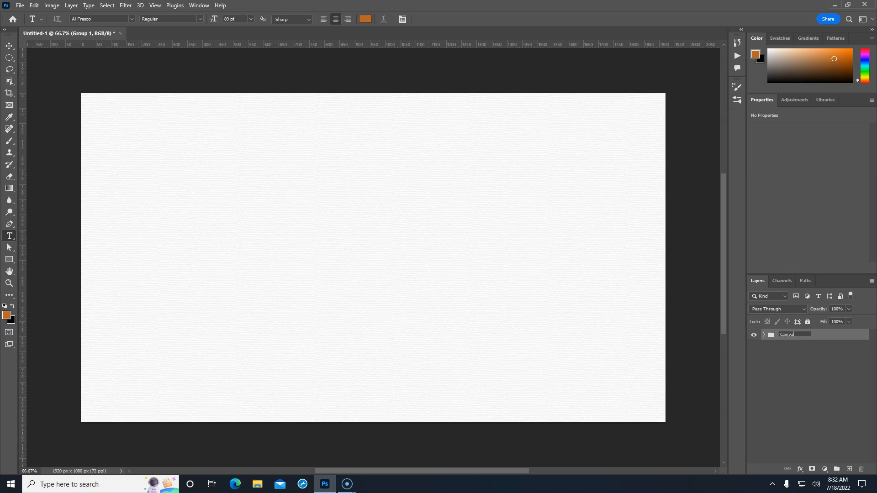
click(789, 336)
text(Canvas)
key(Return)
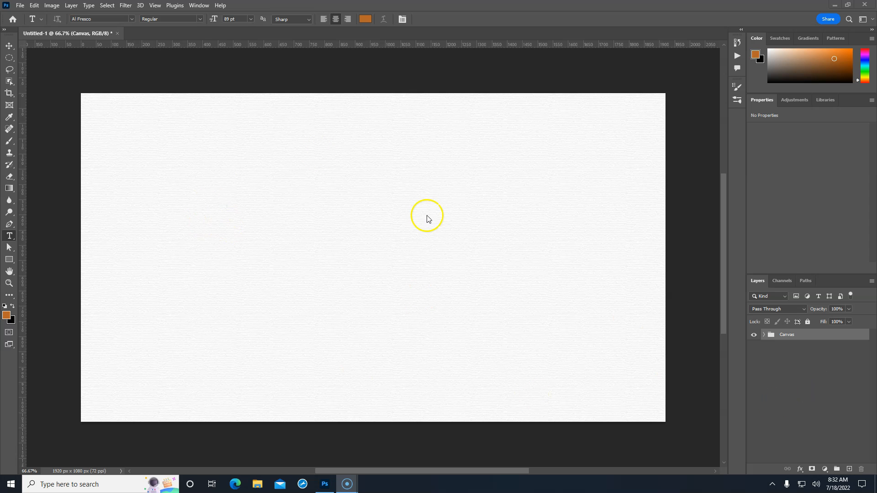
Place the spain-barcelona happy young couple photo from the Downloads folder as an embedded image.
click(19, 5)
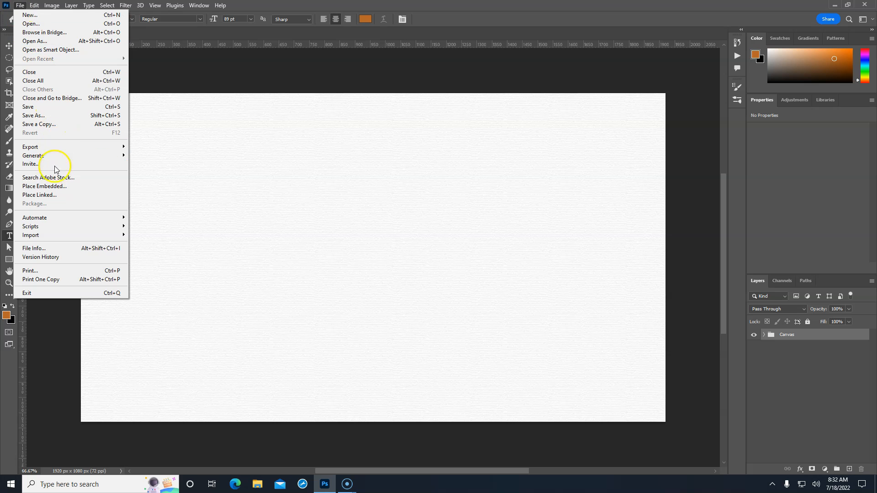
click(26, 6)
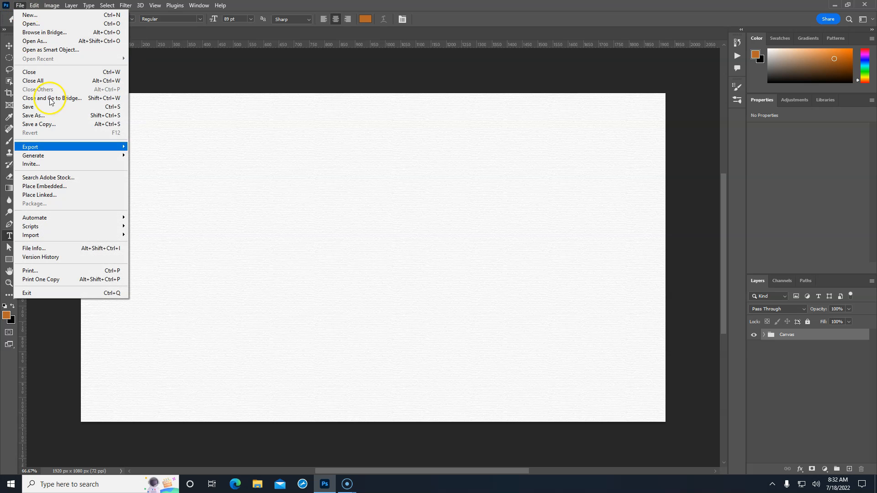
click(67, 186)
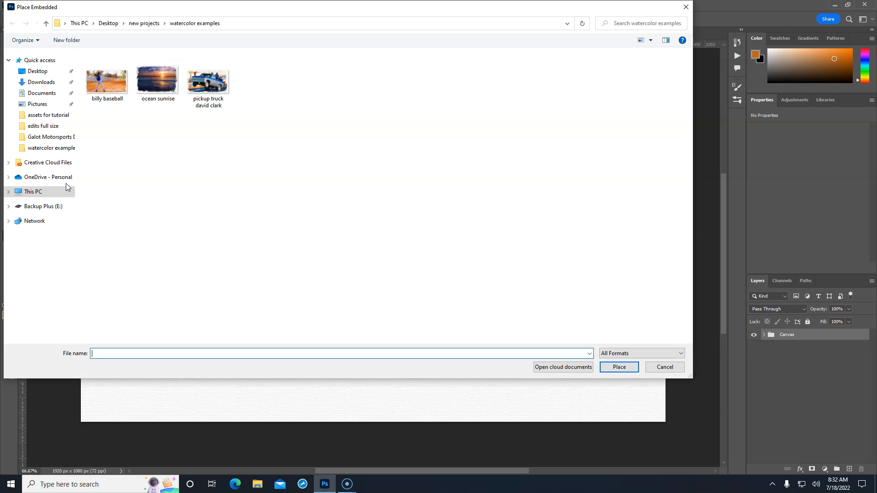
click(43, 83)
double_click(122, 78)
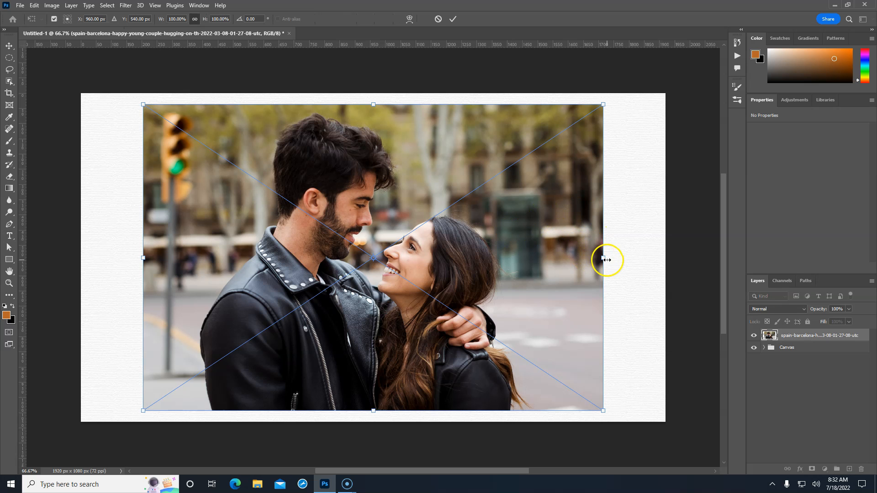
Scale the placed photo proportionally to about 129.6% and position it to cover the whole canvas, centred at about X 960, Y 634 px.
drag(605, 258, 709, 257)
drag(569, 229, 569, 248)
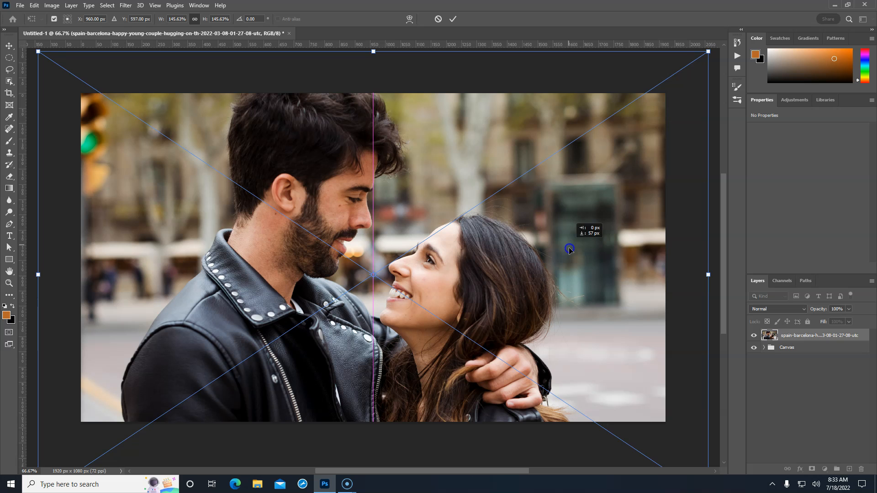
drag(706, 276, 675, 282)
drag(572, 274, 572, 288)
drag(673, 296, 670, 296)
drag(606, 299, 605, 293)
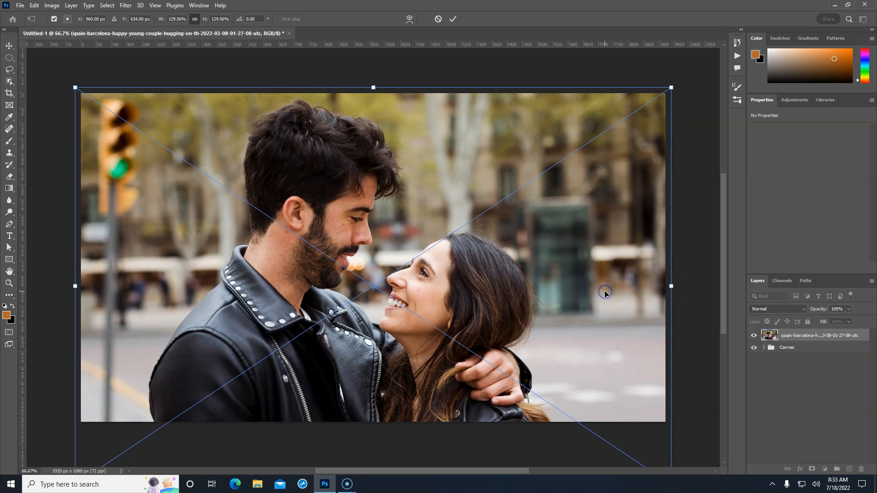
key(Return)
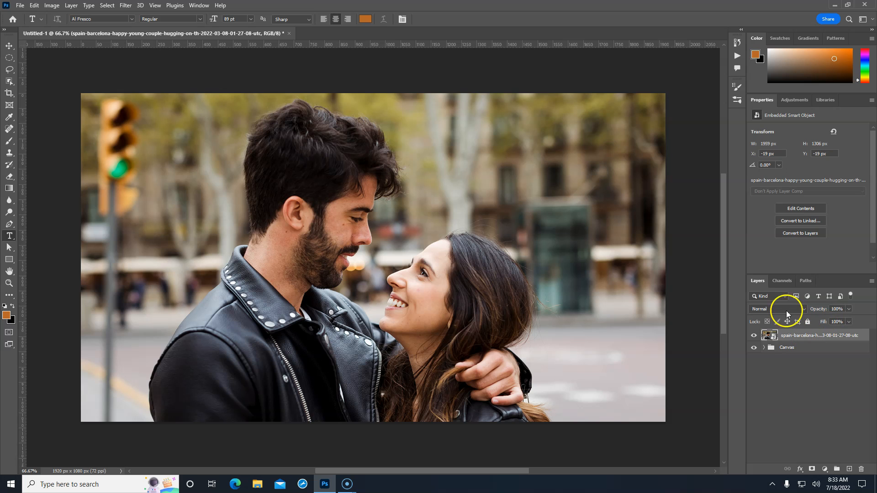
Rasterize the couple photo layer and crop to the 1920 x 1080 px canvas bounds with cropped pixels deleted.
right_click(866, 337)
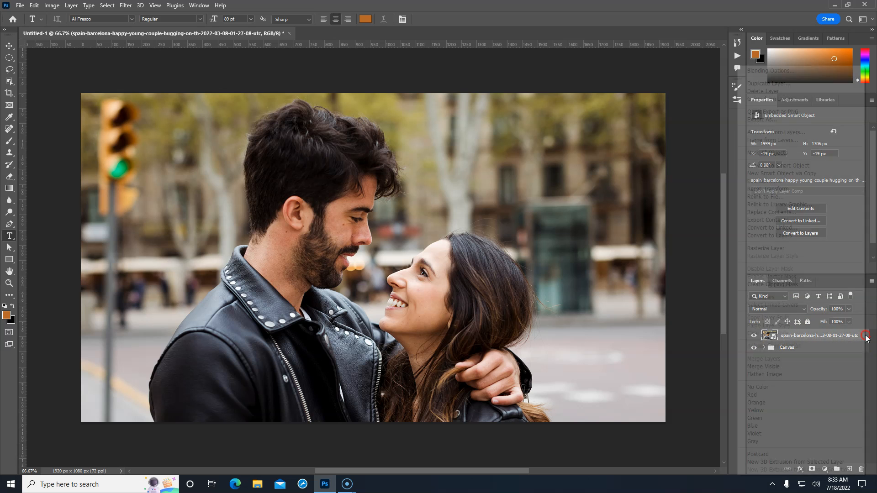
click(785, 248)
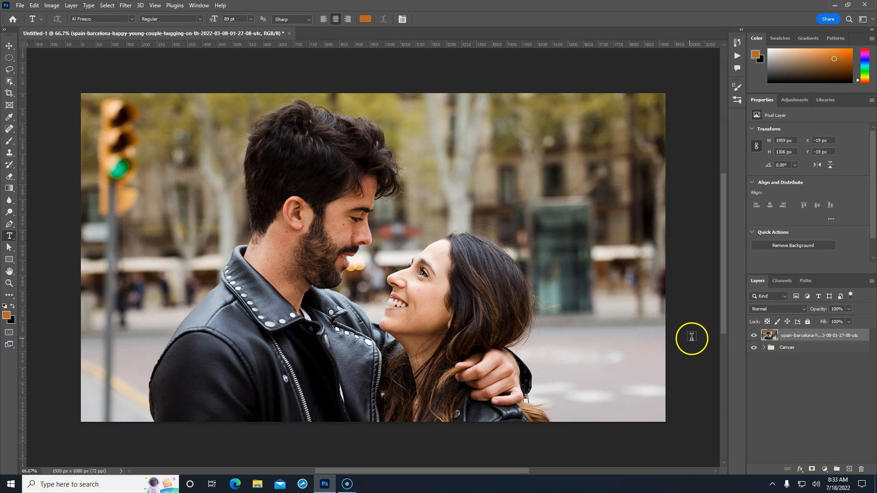
key(ctrl+a)
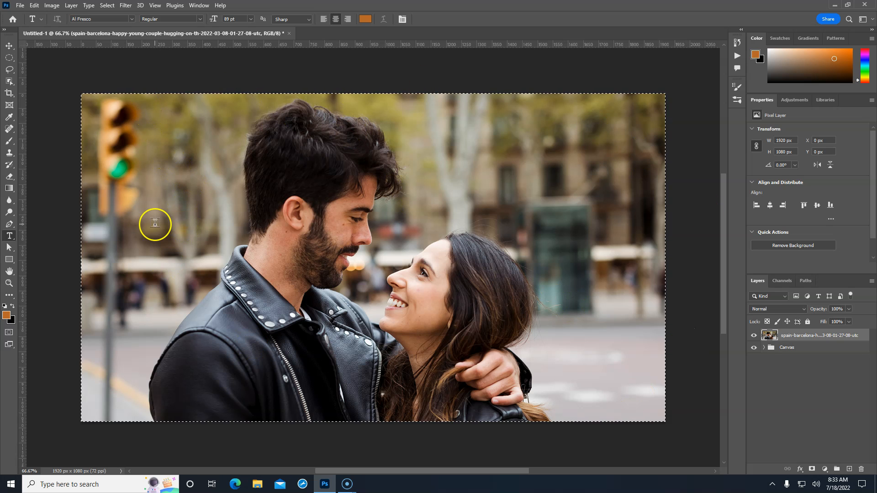
key(c)
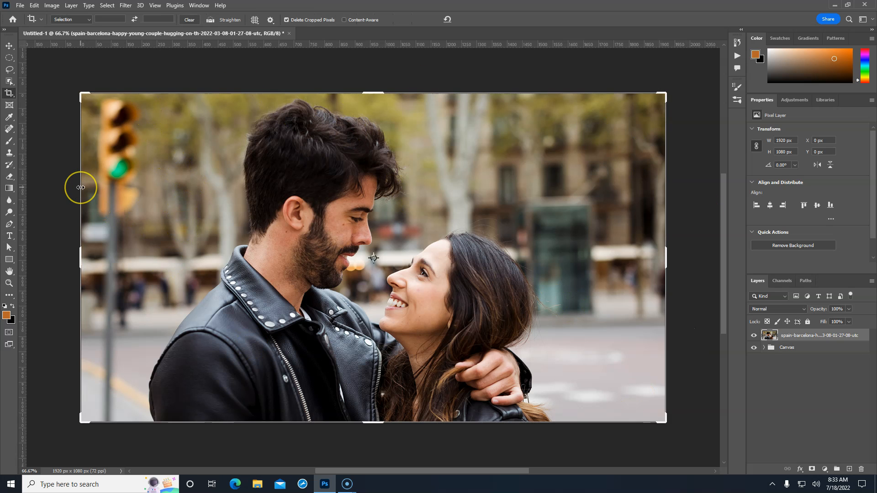
drag(72, 182, 72, 182)
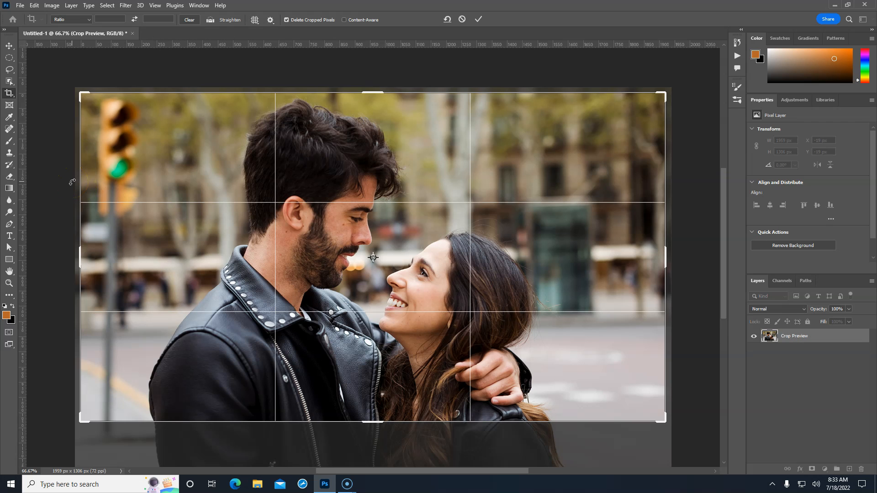
scroll(368, 196, down, 4)
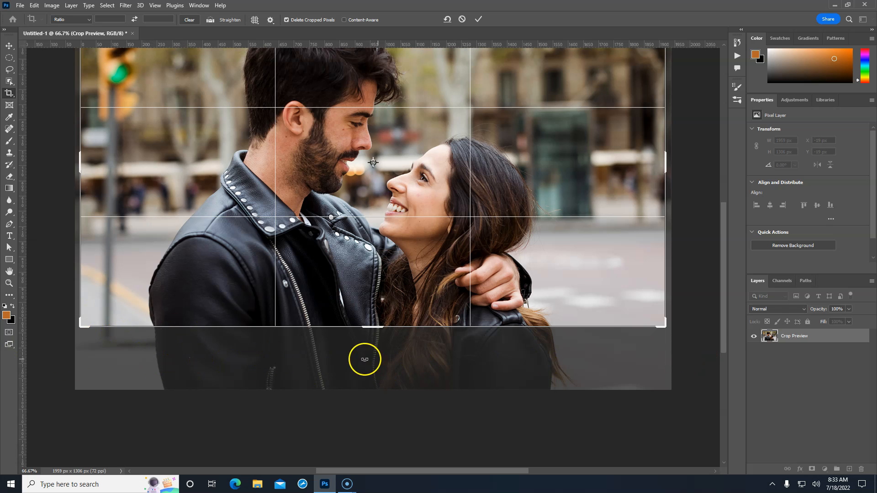
drag(726, 318, 730, 280)
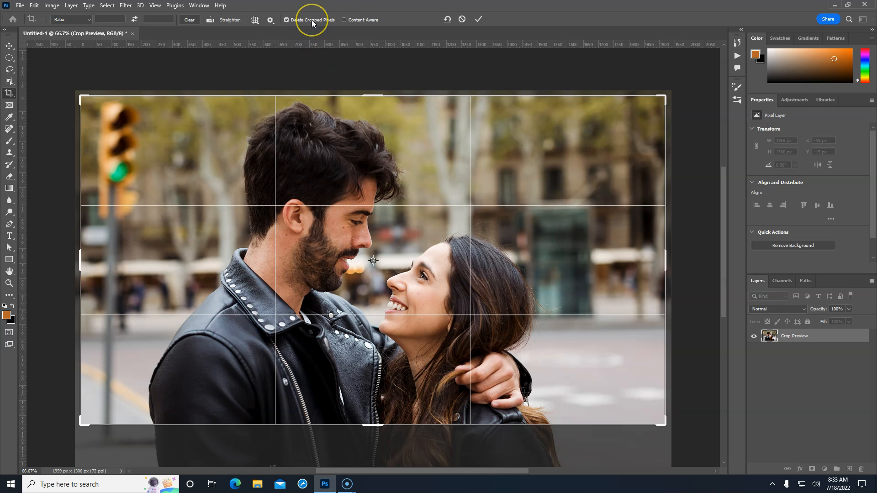
click(478, 18)
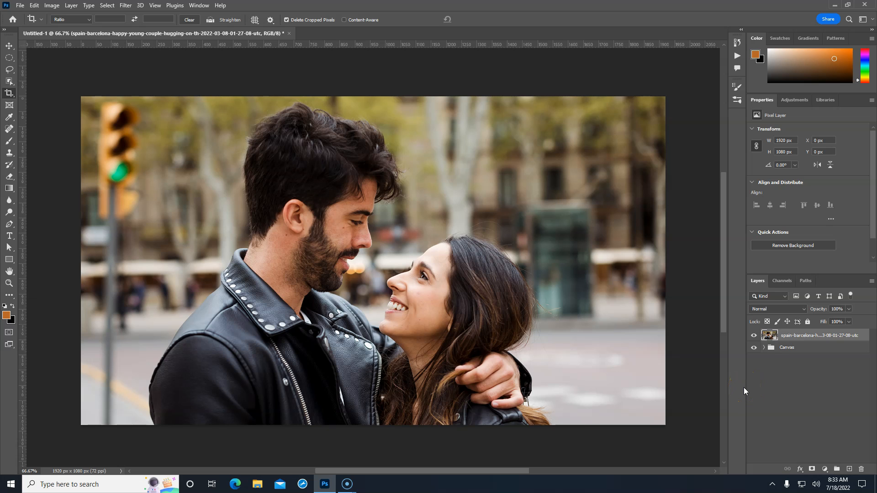
Rename the couple photo layer as main.
double_click(815, 335)
text(main)
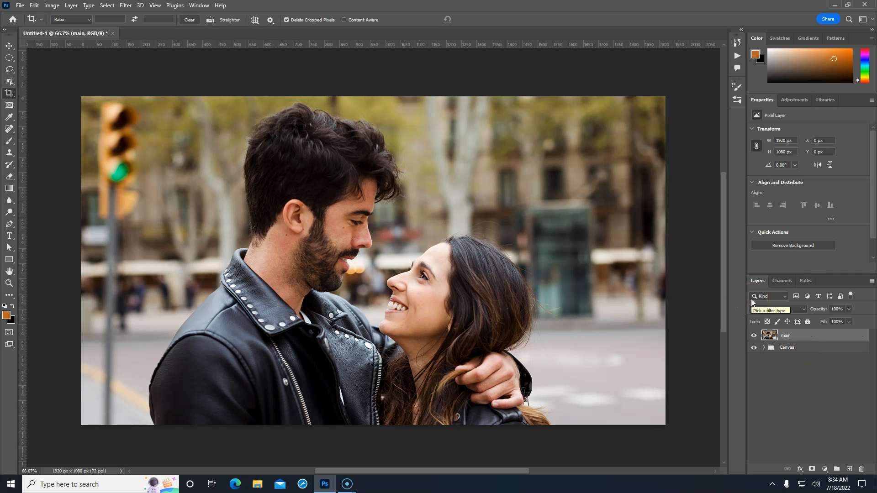
Stack a Paint Daubs effect with brush size 6, sharpness 20 and Simple brush type above Rough Pastels in the Filter Gallery.
click(124, 6)
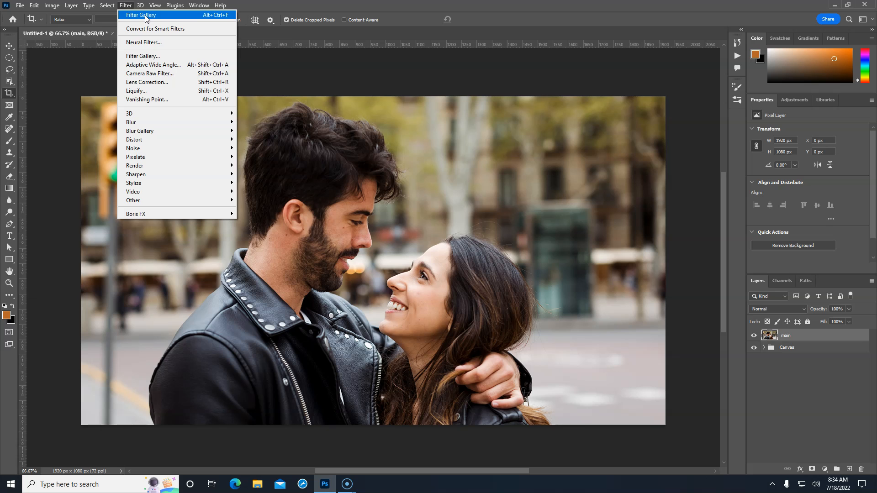
click(140, 58)
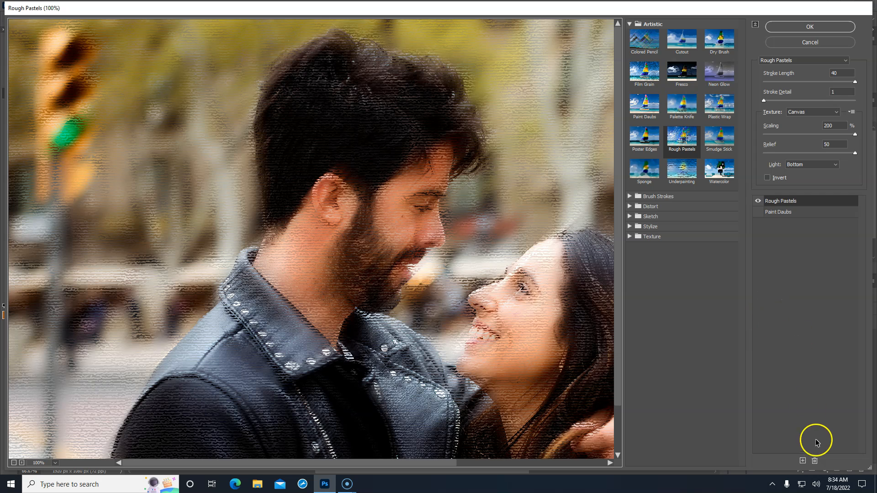
click(803, 462)
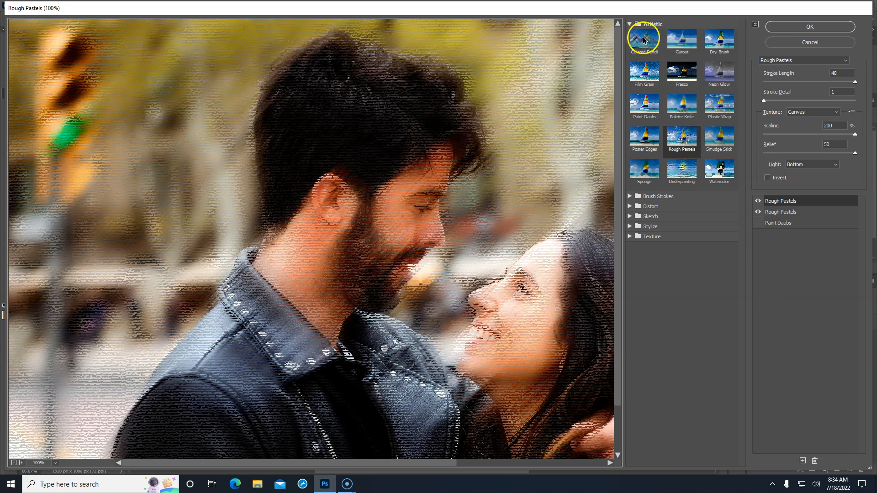
click(645, 108)
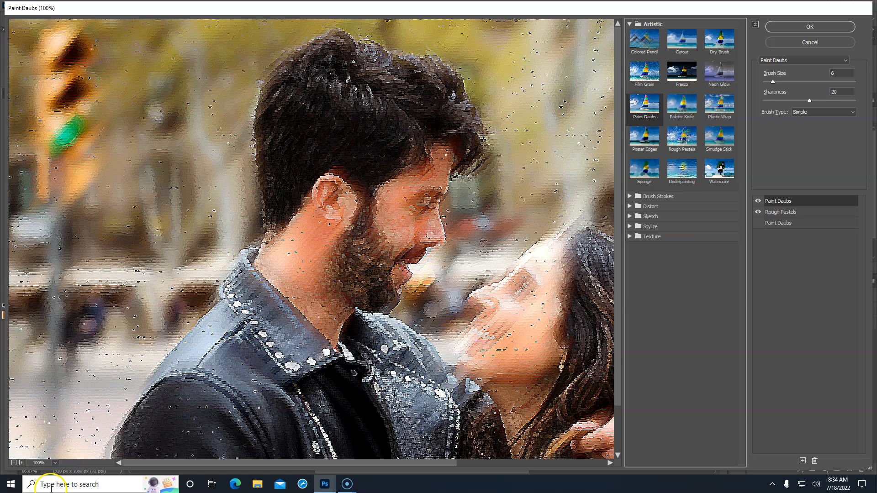
click(13, 464)
click(14, 464)
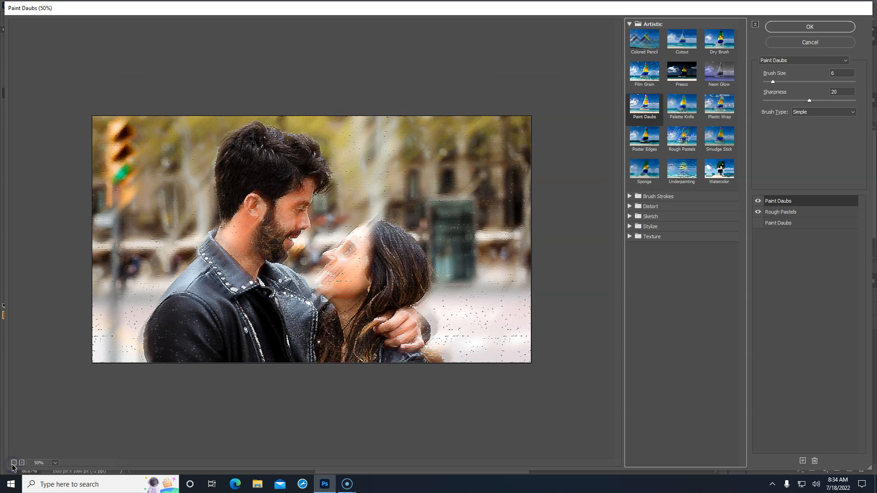
click(21, 464)
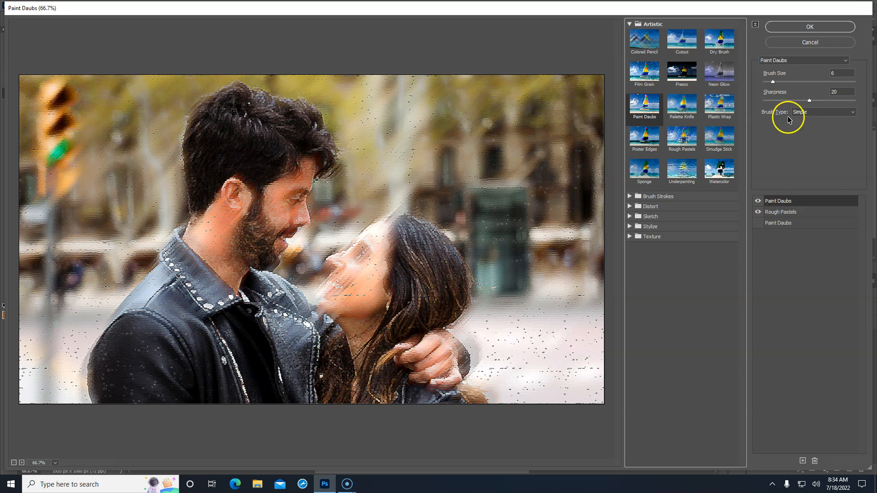
Reorder the gallery effects so Paint Daubs sits below Rough Pastels, and apply them to the main layer.
click(805, 201)
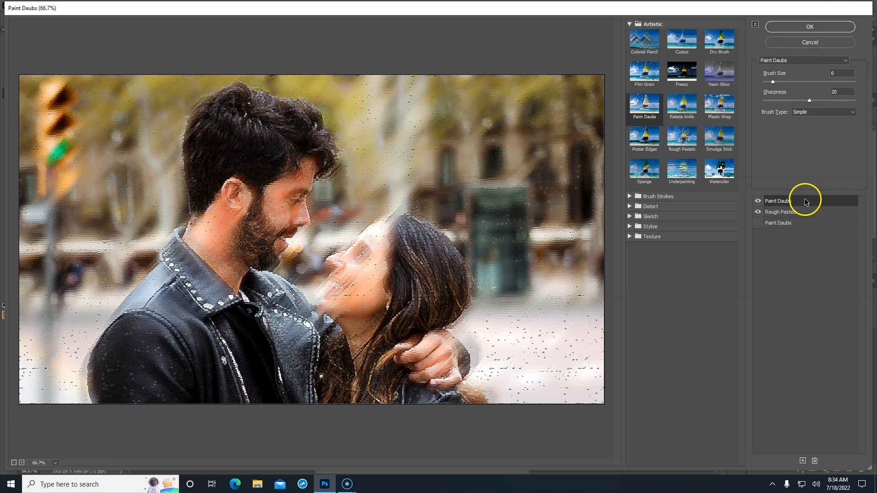
drag(805, 202, 805, 215)
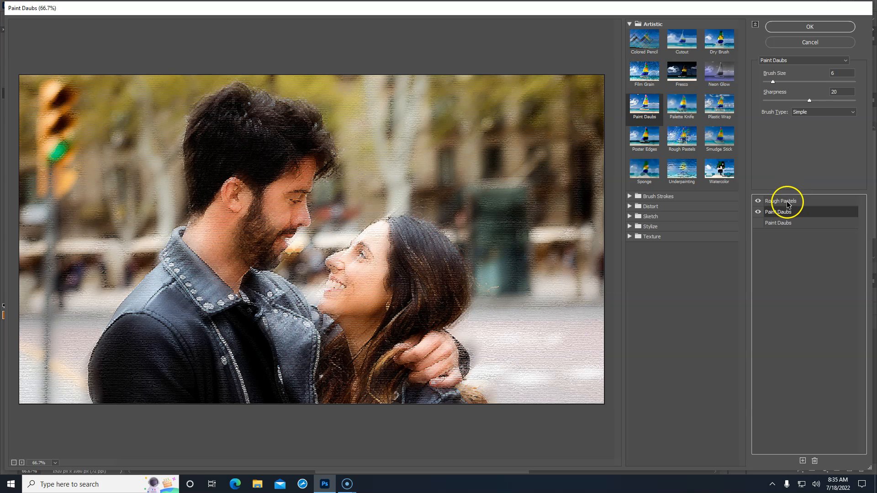
click(810, 30)
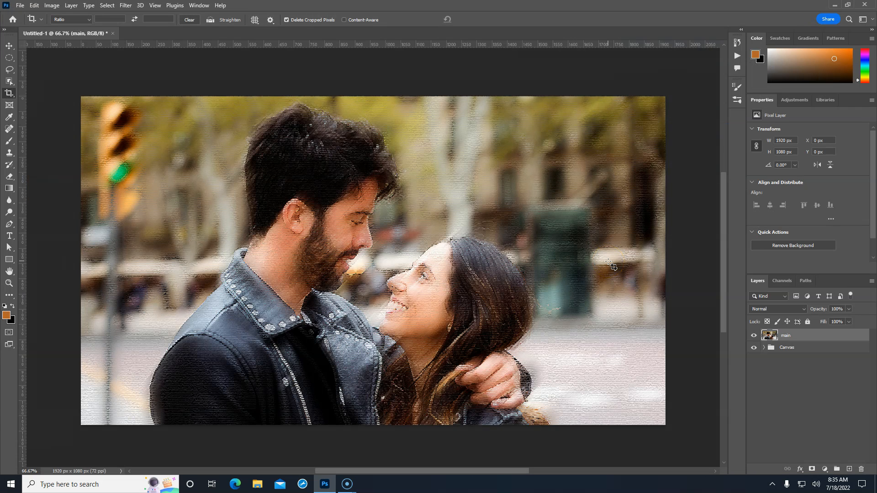
Convert the main layer to a smart object and create a duplicate of it with Luminosity blending.
right_click(803, 335)
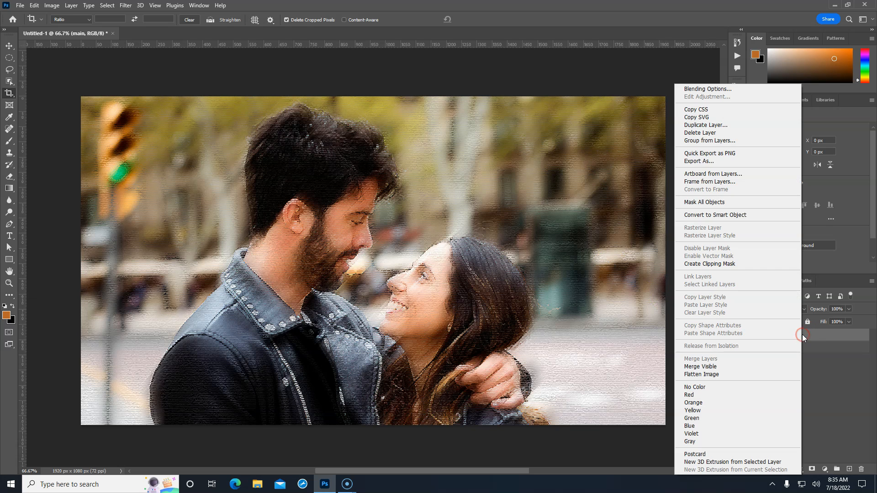
click(733, 214)
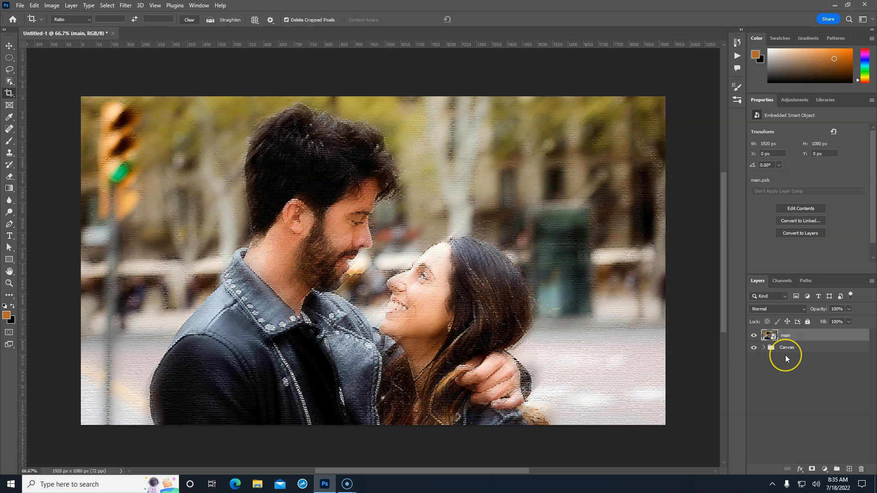
key(ctrl+j)
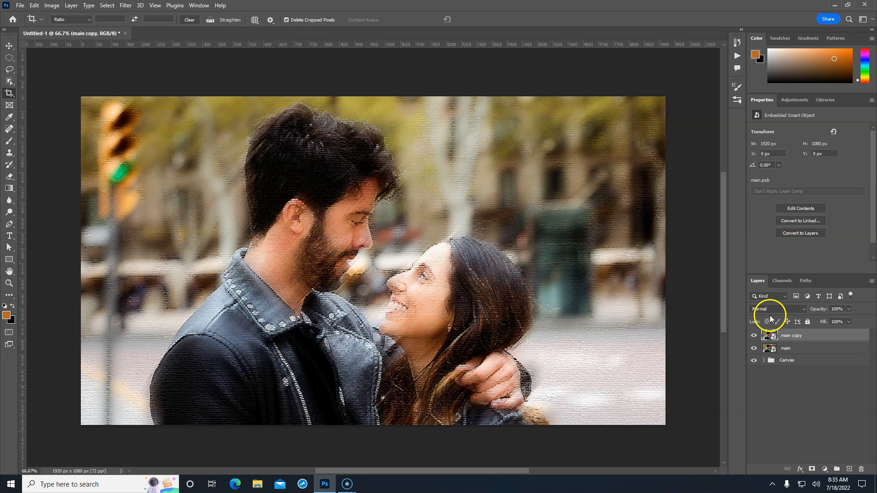
click(780, 310)
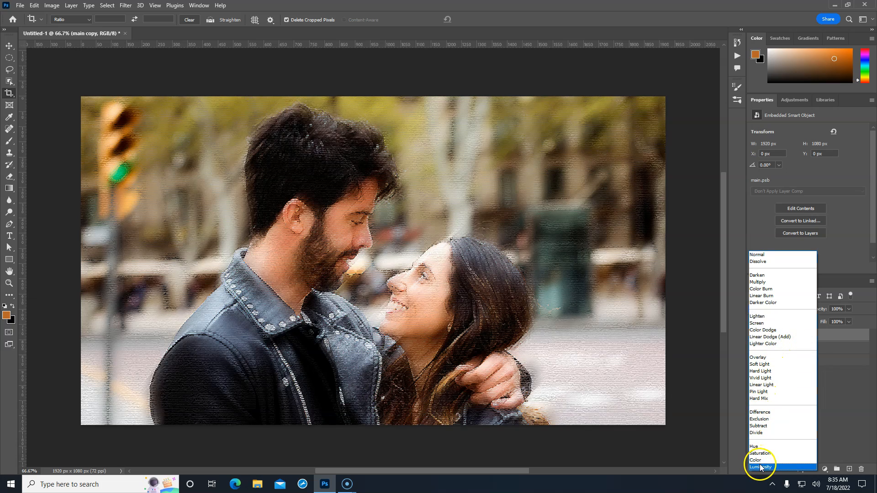
click(760, 466)
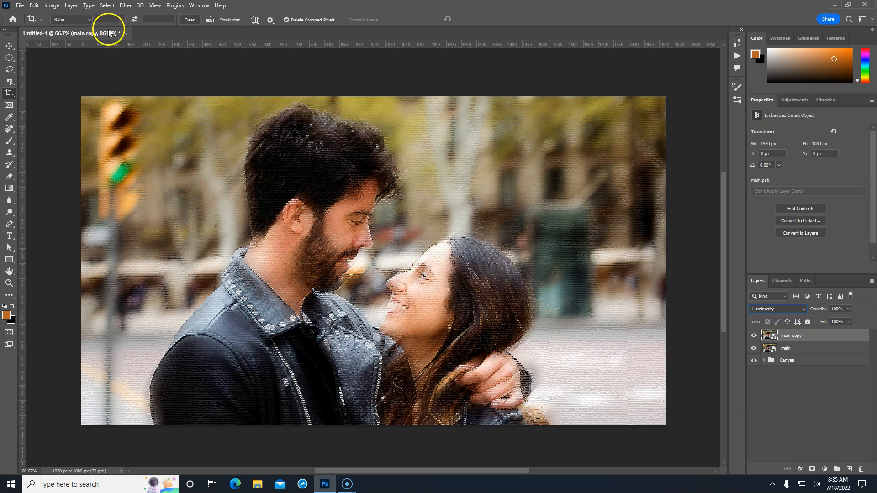
Apply the Texturizer from the Filter Gallery to the main copy with Canvas texture, 200% scaling and relief 4, hiding the Paint Daubs effect.
click(126, 6)
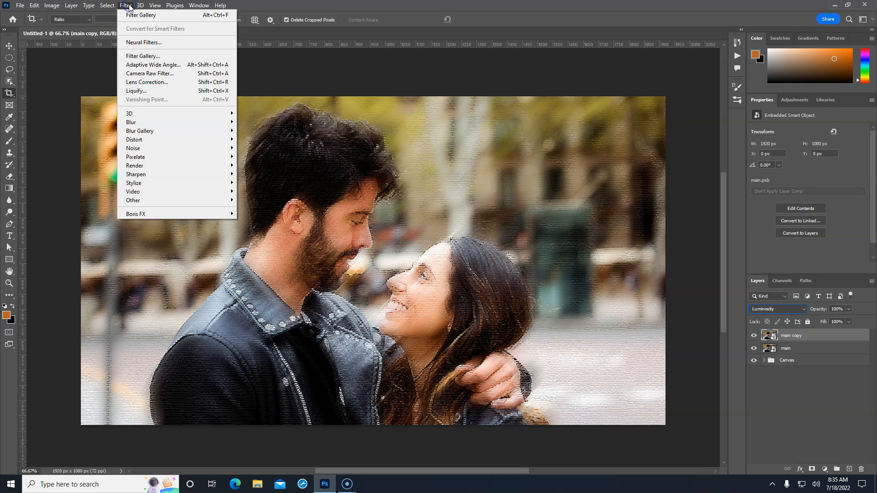
click(143, 57)
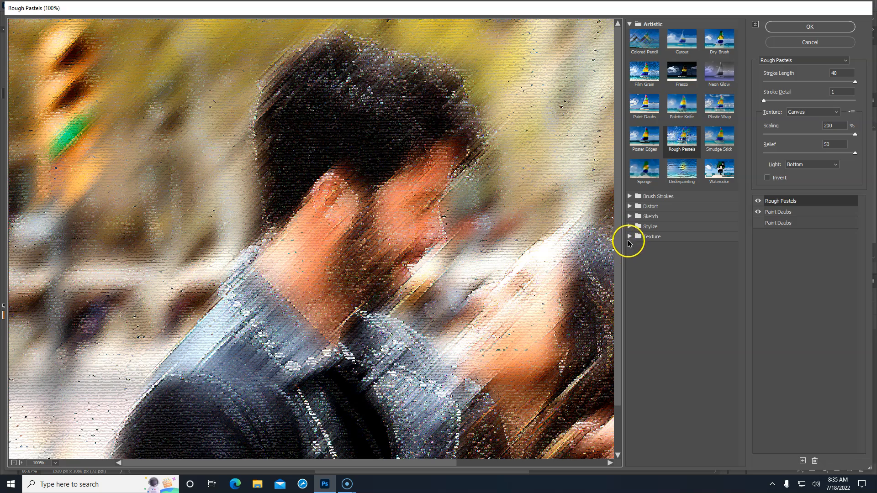
click(629, 237)
click(723, 285)
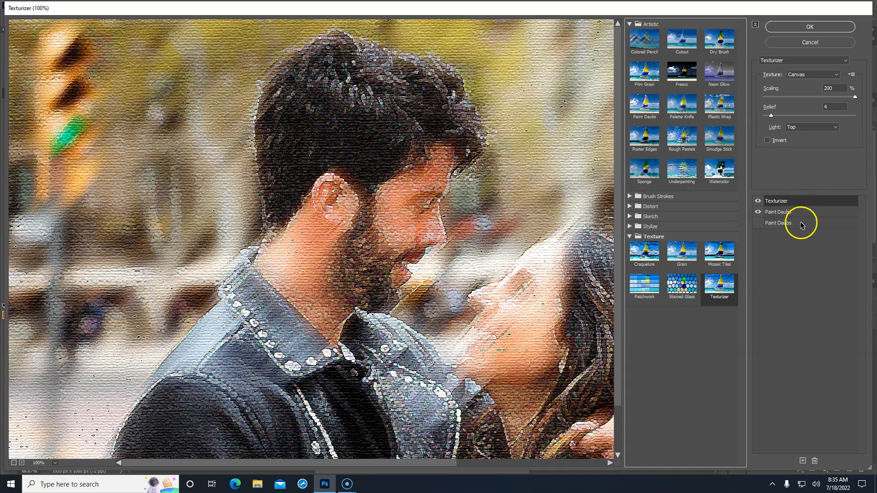
click(759, 213)
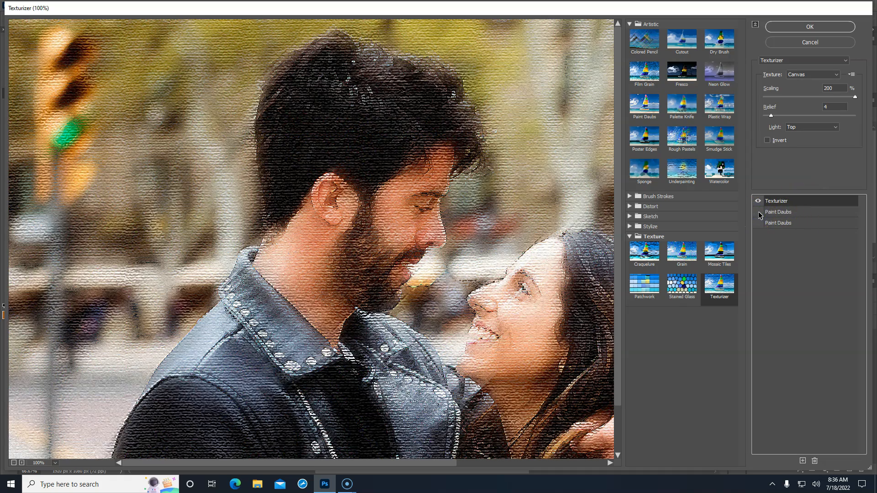
click(804, 26)
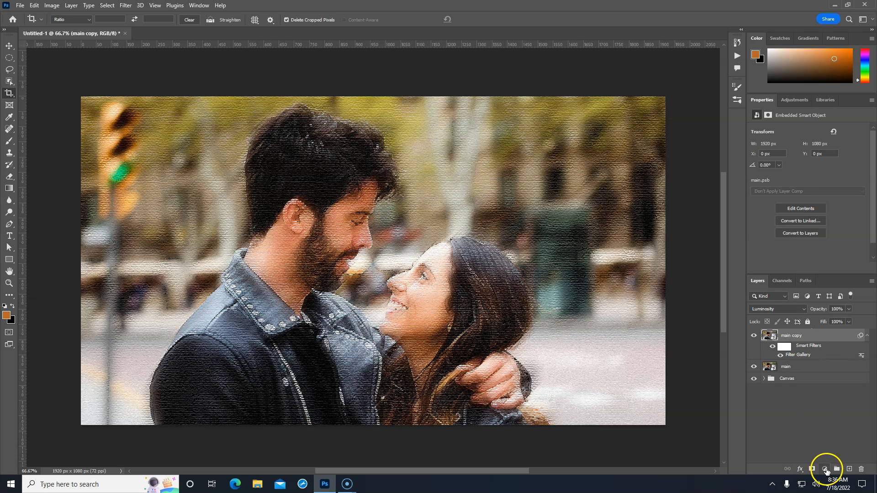
Add a Vibrance adjustment layer above the main copy with vibrance +100 and saturation -5.
click(825, 469)
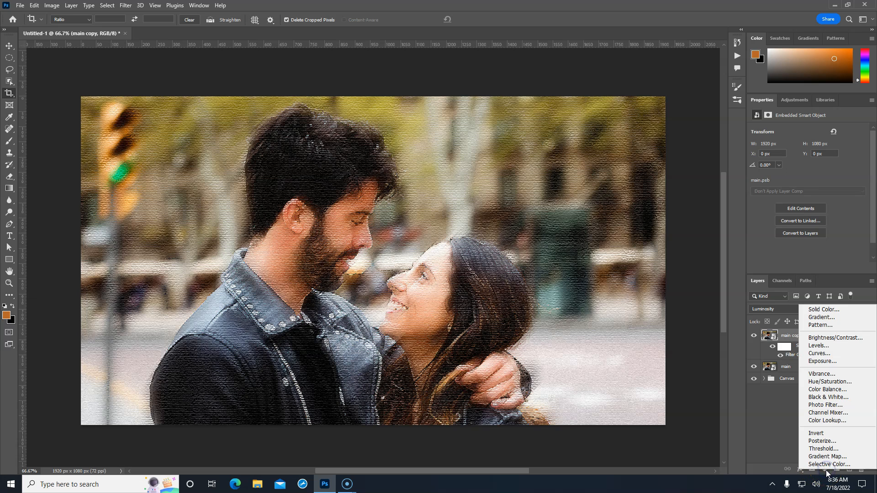
click(822, 349)
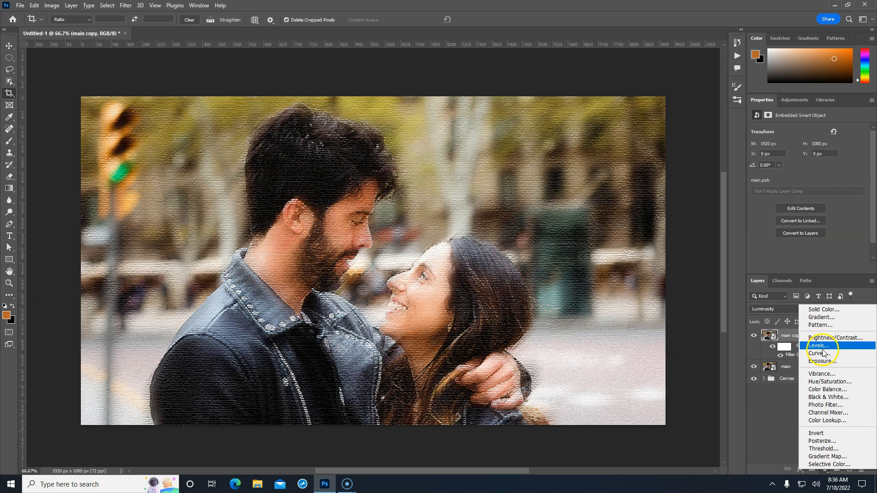
click(822, 374)
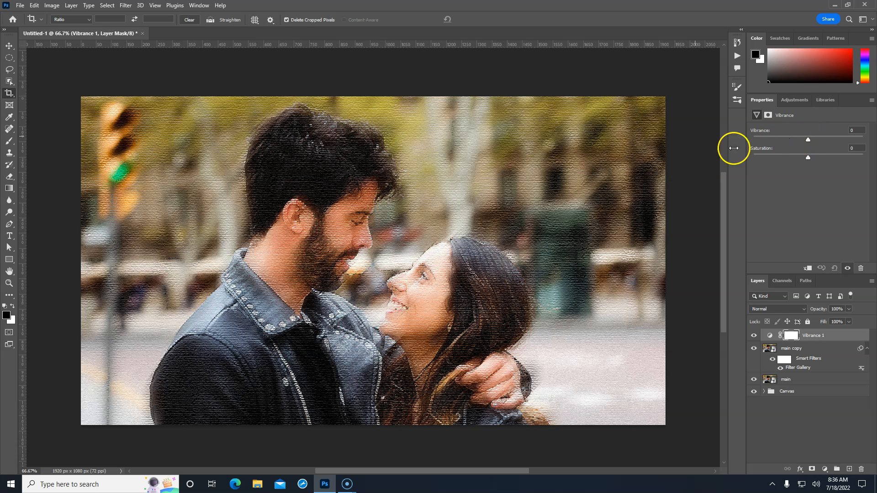
drag(807, 139, 858, 137)
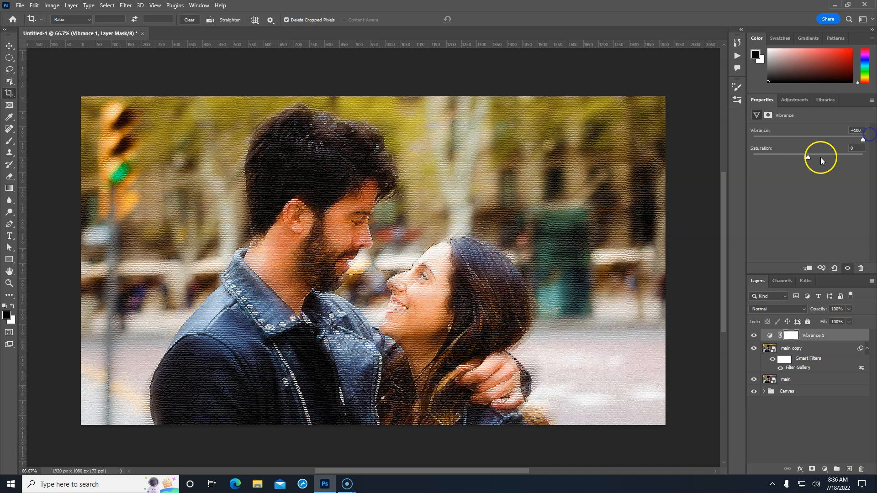
drag(816, 157, 811, 156)
drag(807, 159, 808, 163)
Add a Photo Filter adjustment layer above the Vibrance layer.
click(825, 470)
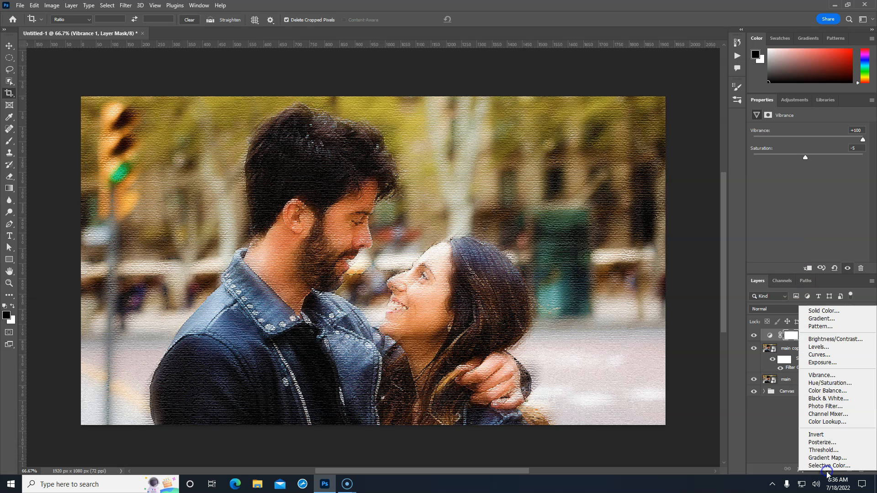
click(824, 407)
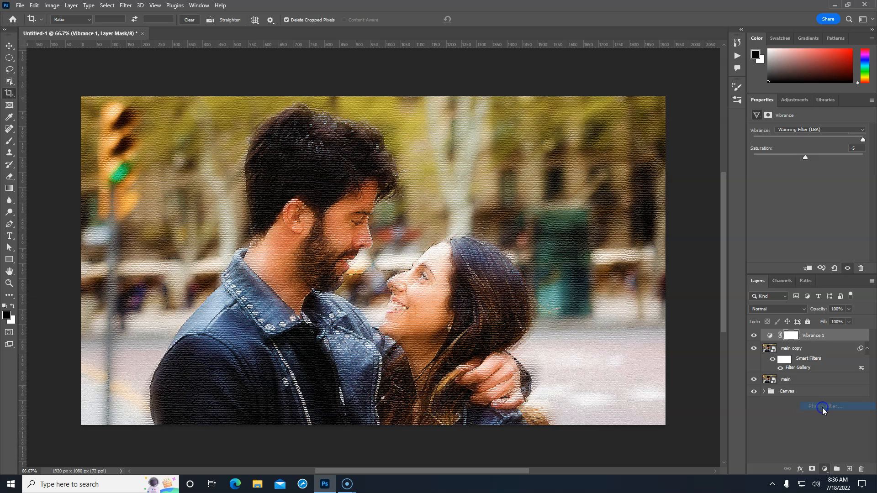
click(794, 101)
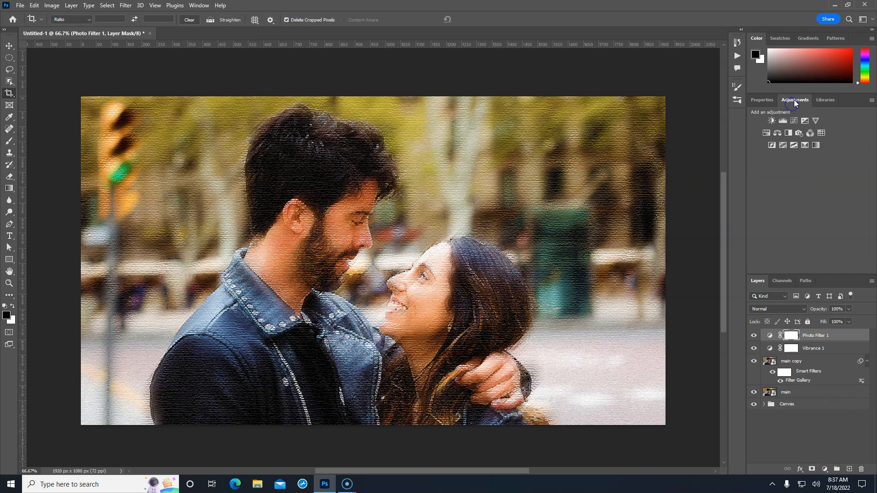
Try the Cooling Filter (80) and Cooling Filter (LBB) presets on the Photo Filter layer and restore Warming Filter (85).
click(766, 101)
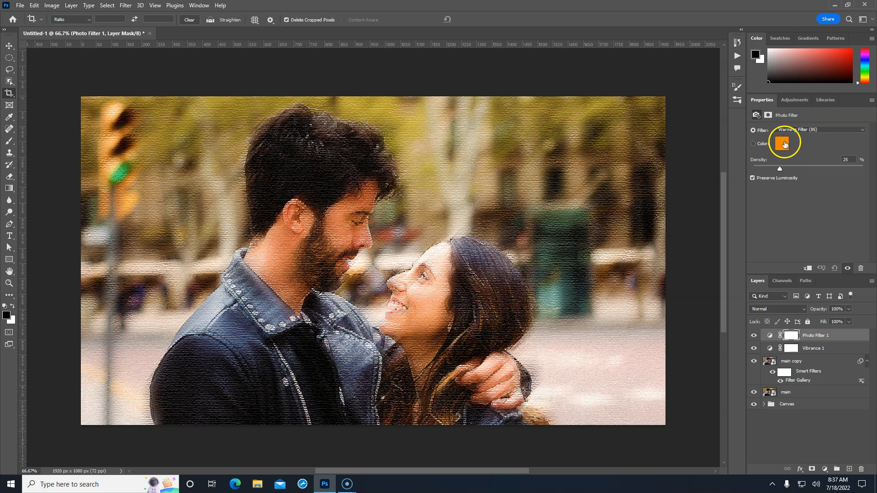
click(804, 133)
click(804, 158)
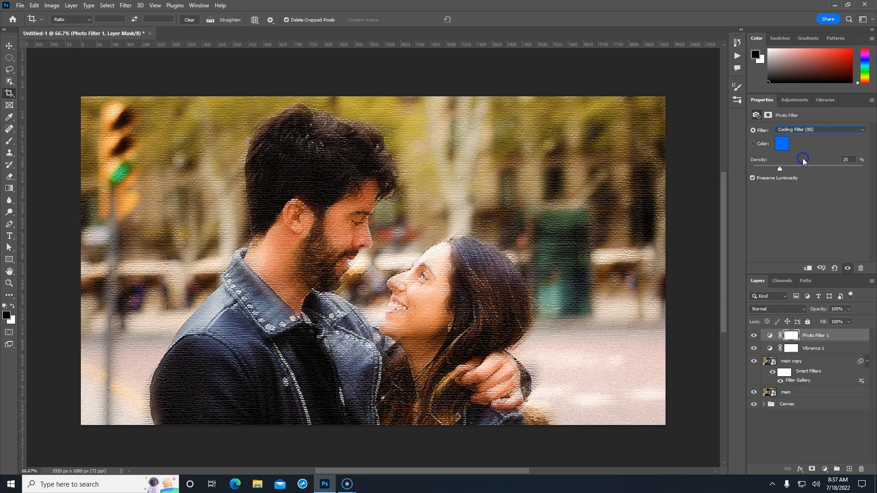
click(808, 131)
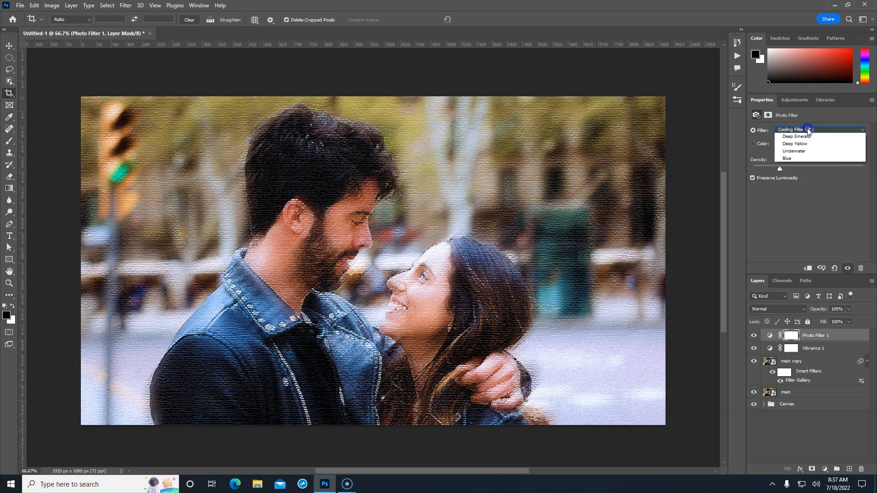
click(808, 168)
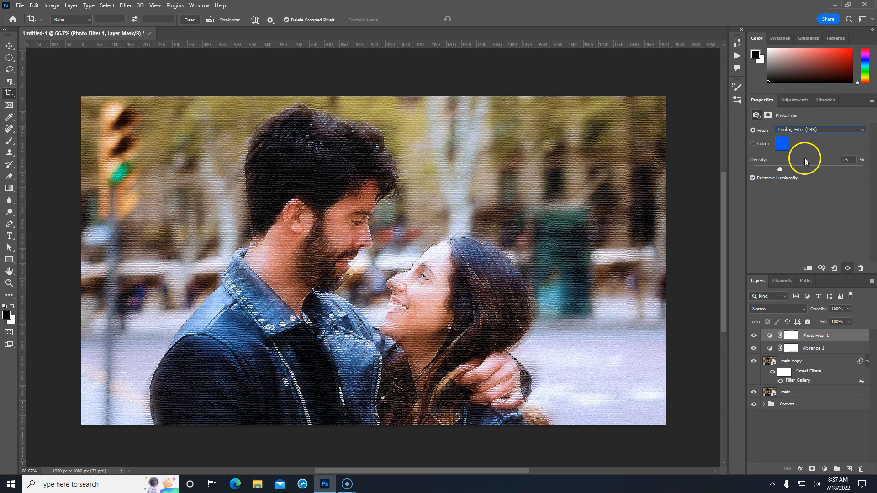
click(803, 133)
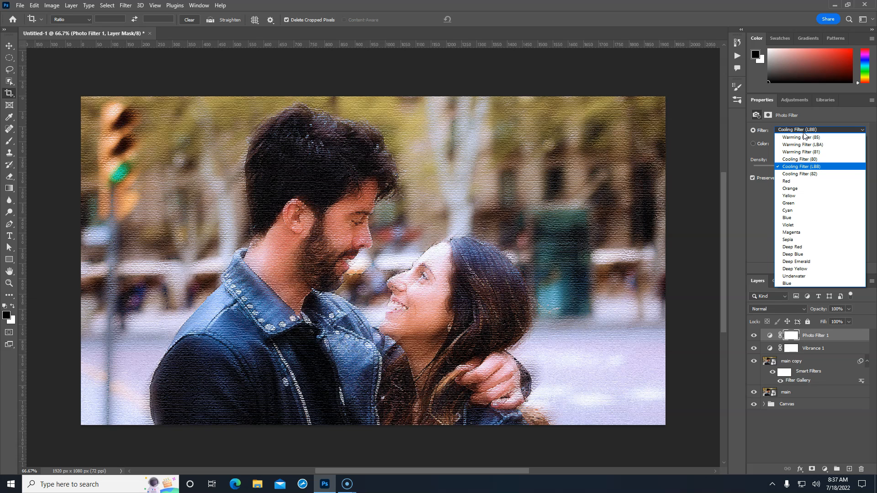
click(804, 137)
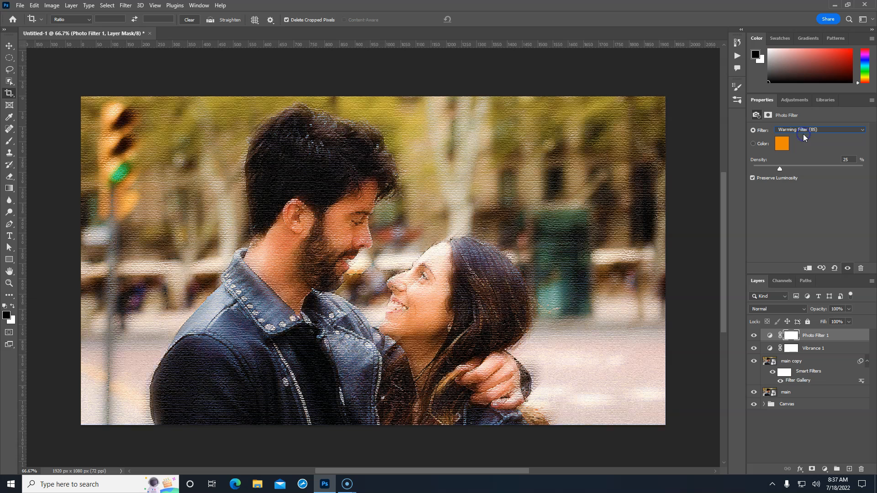
Set the Photo Filter adjustment to Warming Filter (LBA) with a density of 31%.
click(807, 133)
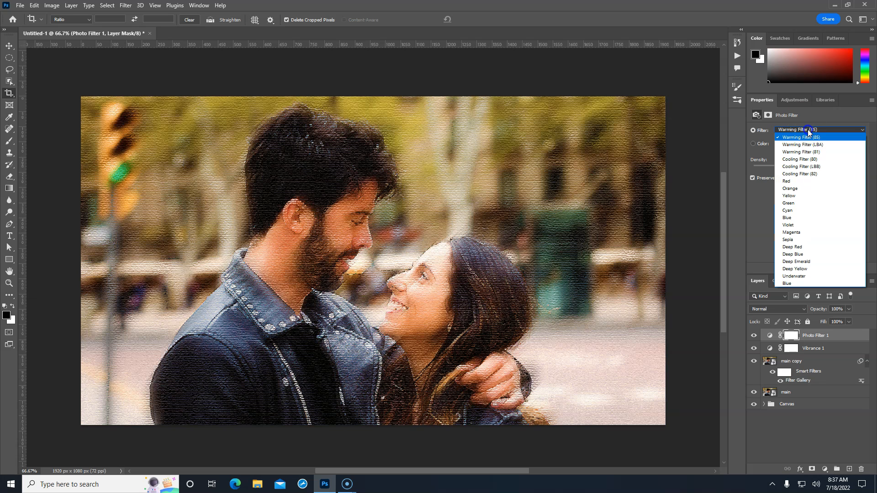
click(801, 147)
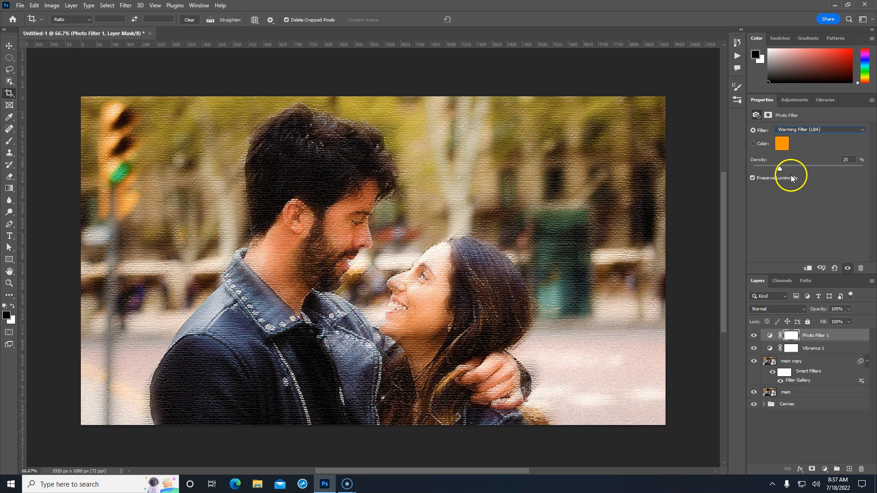
mouse_move(780, 168)
mouse_down()
mouse_move(839, 172)
mouse_move(790, 169)
mouse_up()
Group the Photo Filter, Vibrance, main copy and main layers, name the group main, and add a layer mask to it.
click(839, 336)
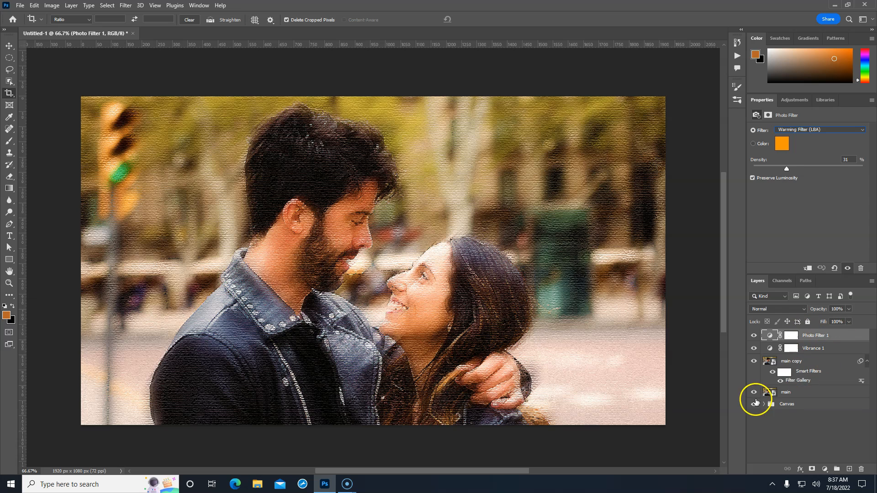
shift+click(826, 395)
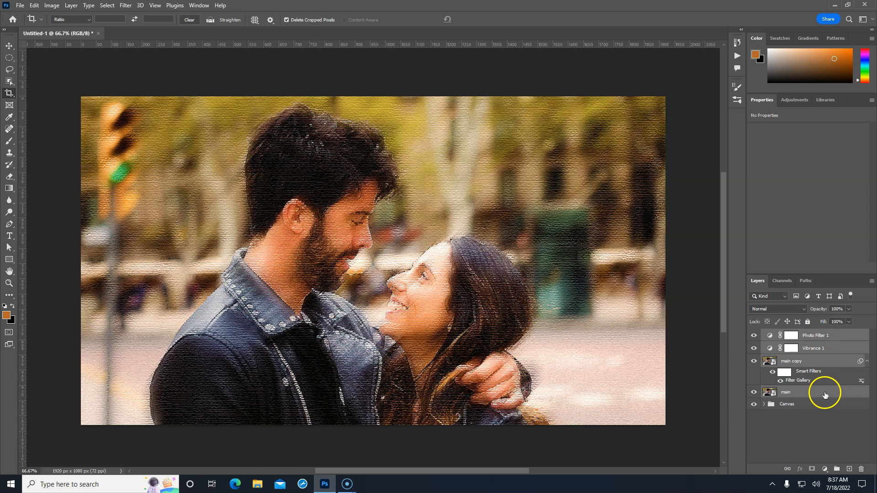
key(ctrl+g)
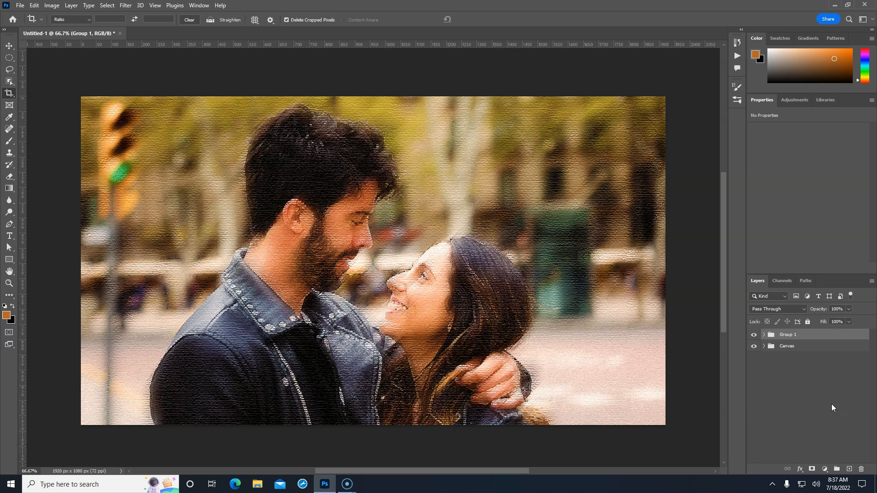
click(793, 336)
key(Return)
click(811, 471)
click(811, 471)
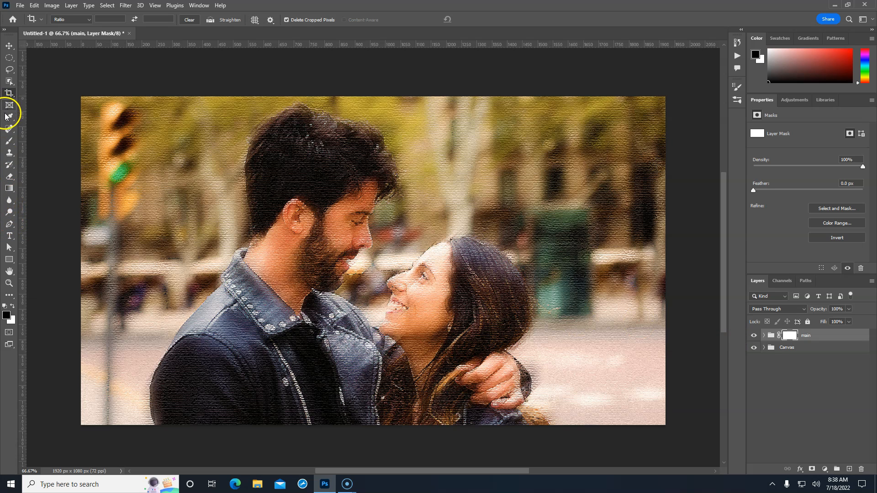
Choose the Kyle's Ultimate Pastel Palooza brush from the Dry Media Brushes for the Brush tool.
click(9, 141)
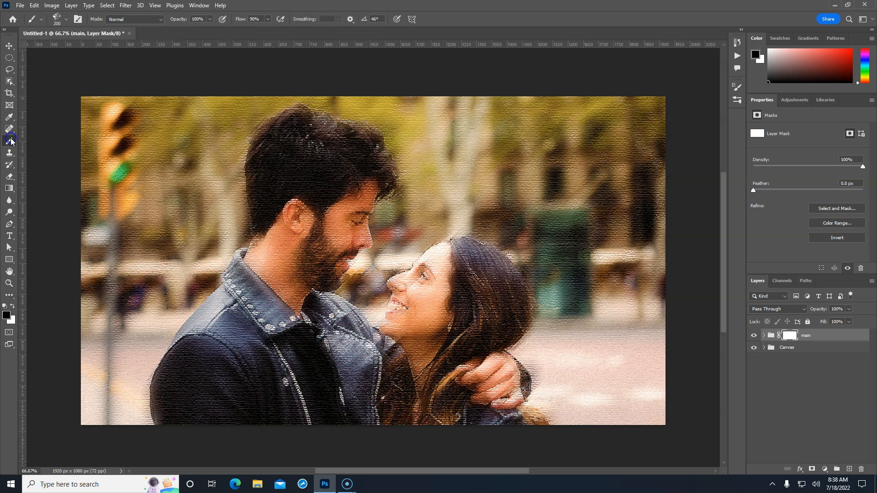
click(58, 18)
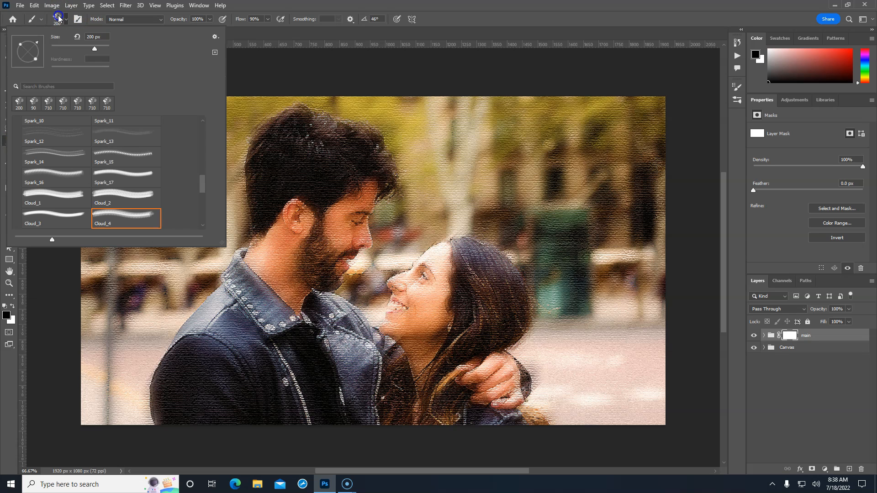
drag(202, 188, 201, 131)
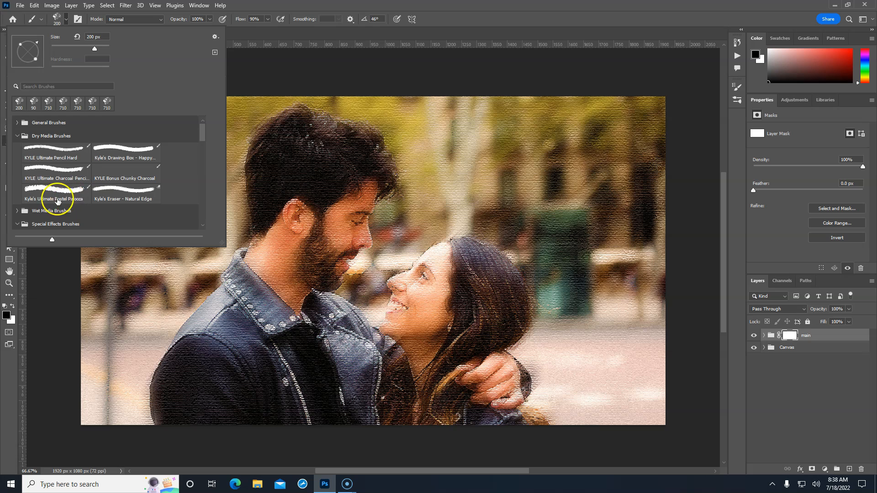
click(66, 195)
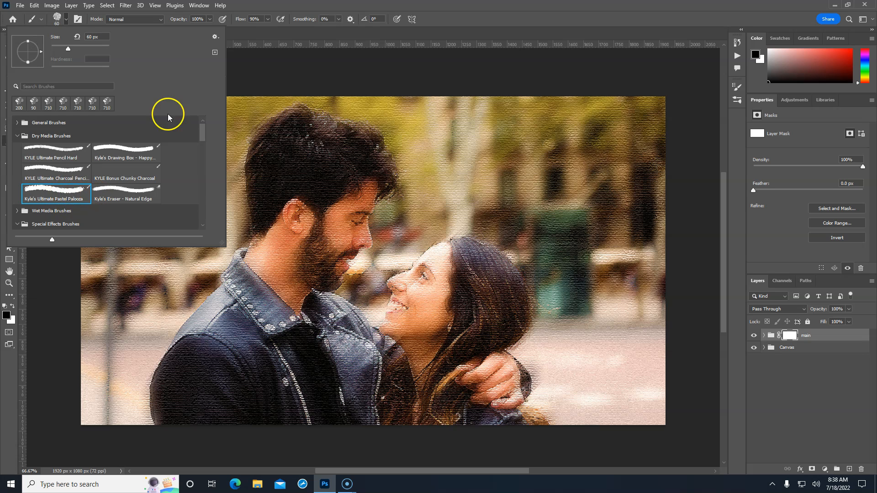
click(312, 4)
Turn off Texture, Dual Brush and Smoothing in the brush settings.
click(198, 6)
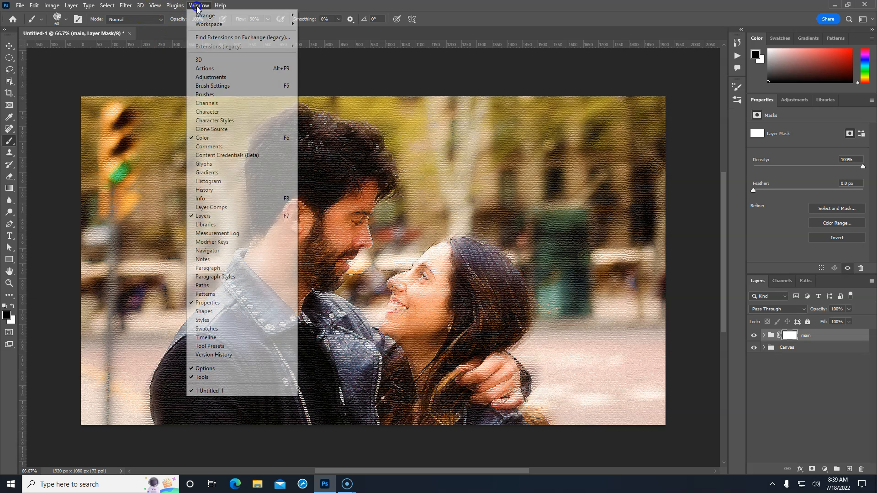
click(223, 87)
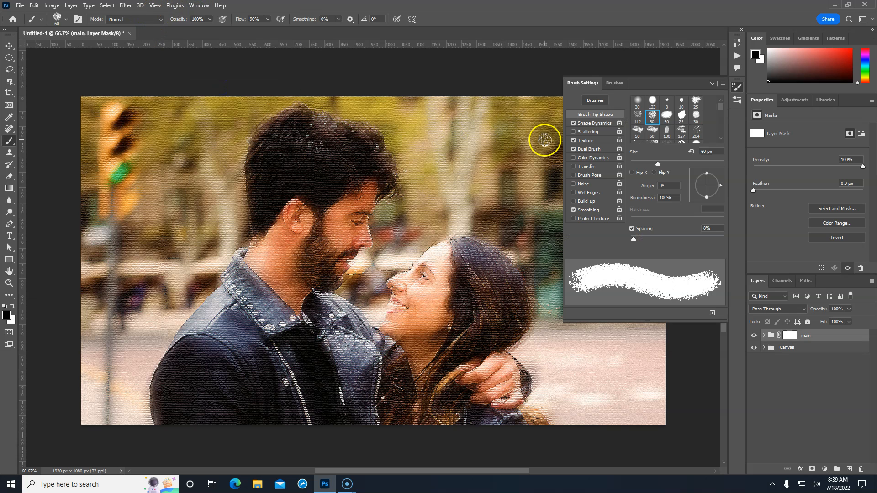
click(573, 140)
click(574, 148)
click(573, 209)
Configure the brush's Shape Dynamics with size and roundness jitter 0%, angle jitter 25% and all controls off.
click(594, 124)
drag(632, 110, 631, 109)
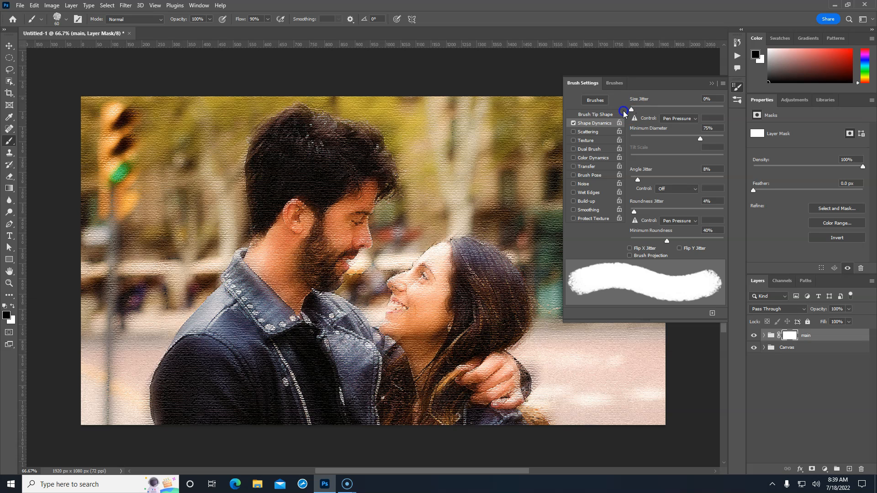
drag(639, 210, 626, 210)
click(676, 119)
click(677, 128)
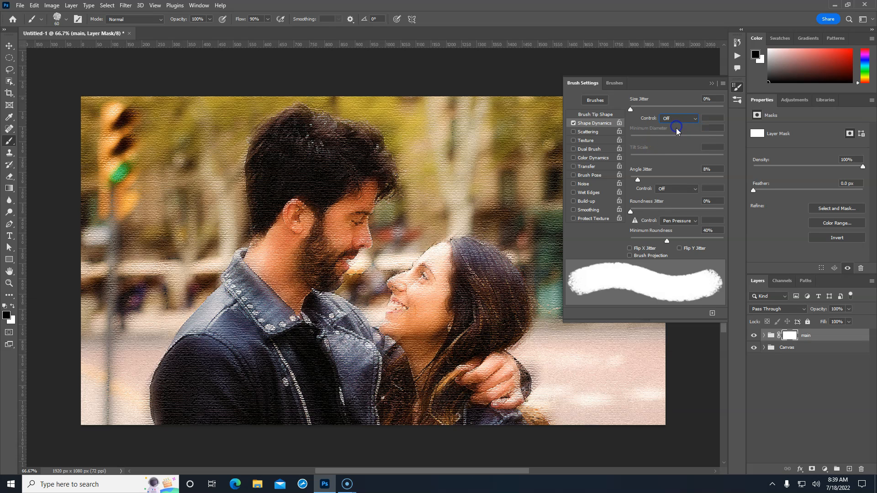
click(682, 195)
click(679, 200)
click(695, 221)
click(686, 229)
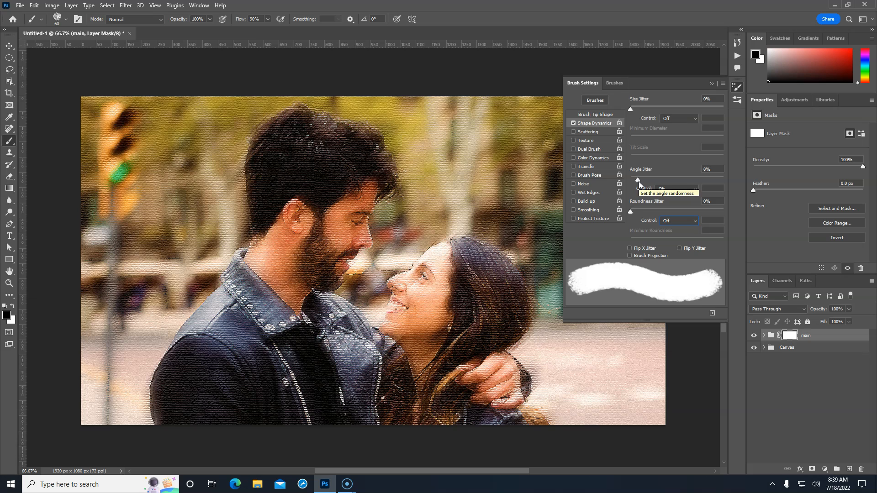
drag(638, 182, 653, 177)
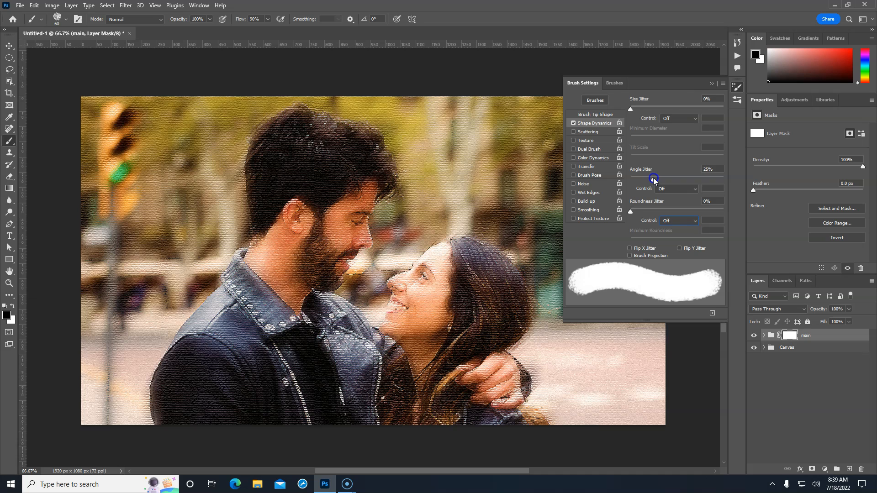
click(711, 85)
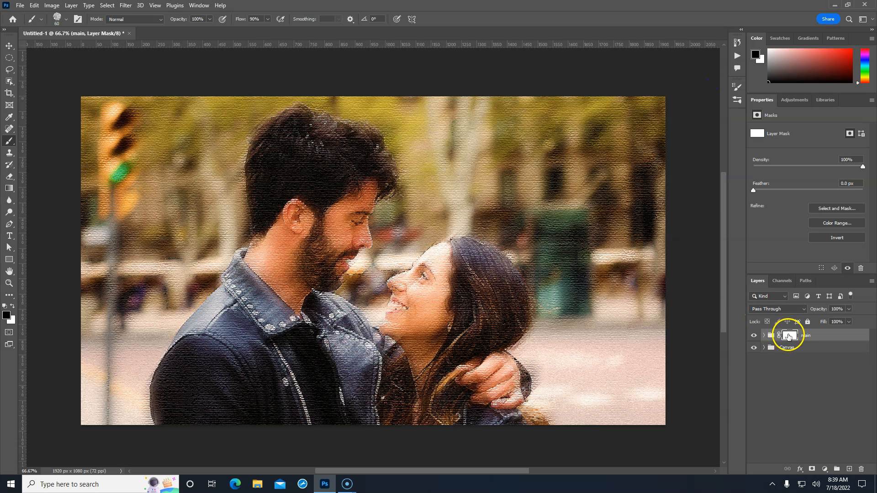
Target the main group's layer mask with black as the foreground color and enlarge the brush to 800 px.
click(789, 336)
click(8, 320)
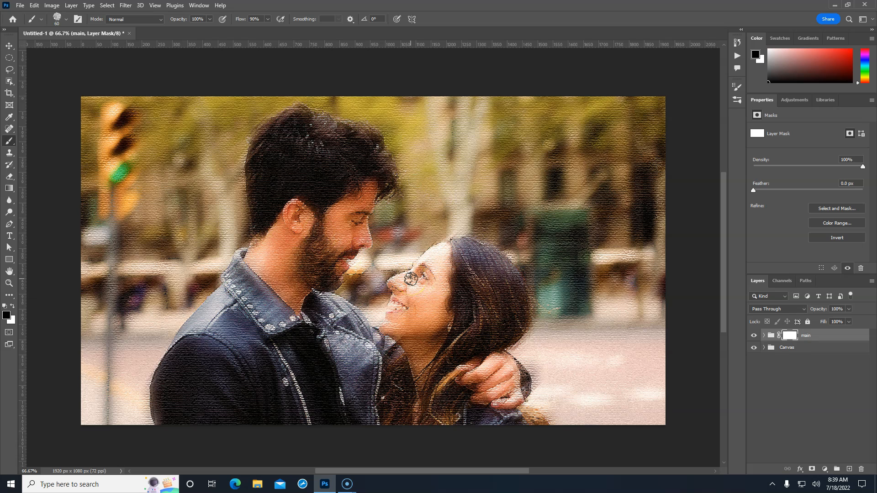
key(ctrl+minus)
key(ctrl+minus)
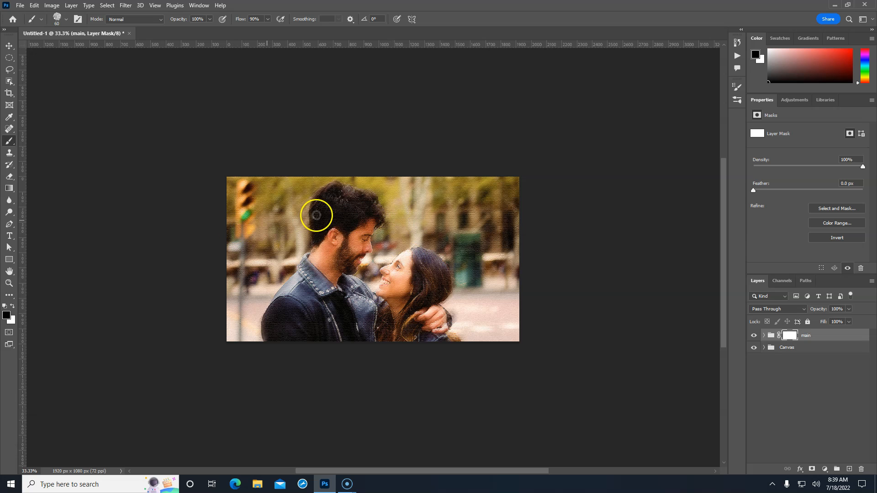
scroll(364, 264, down, 2)
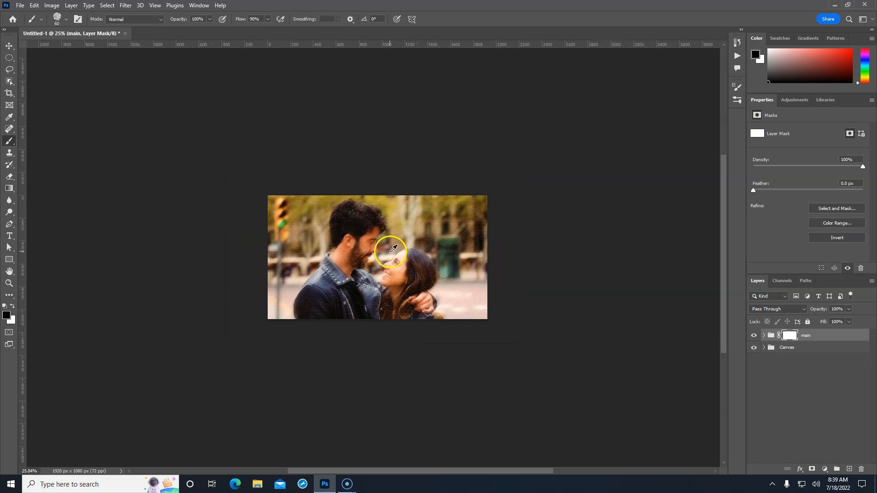
scroll(389, 249, up, 4)
scroll(393, 247, up, 2)
scroll(393, 247, down, 3)
scroll(394, 247, up, 1)
scroll(393, 247, down, 1)
scroll(394, 247, down, 1)
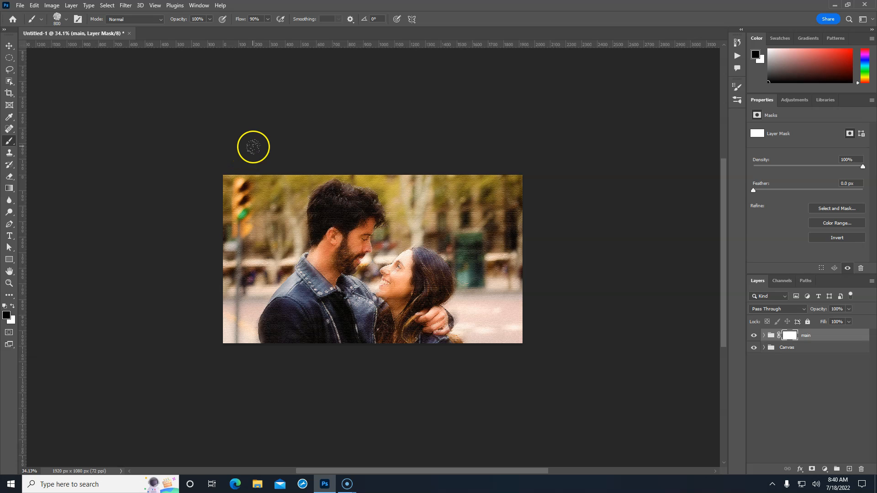
Paint black on the main group's mask along all four image edges to create a rough painted canvas border.
click(238, 125)
mouse_move(238, 125)
mouse_down()
mouse_move(406, 123)
mouse_move(550, 133)
mouse_move(576, 164)
mouse_move(582, 198)
mouse_up()
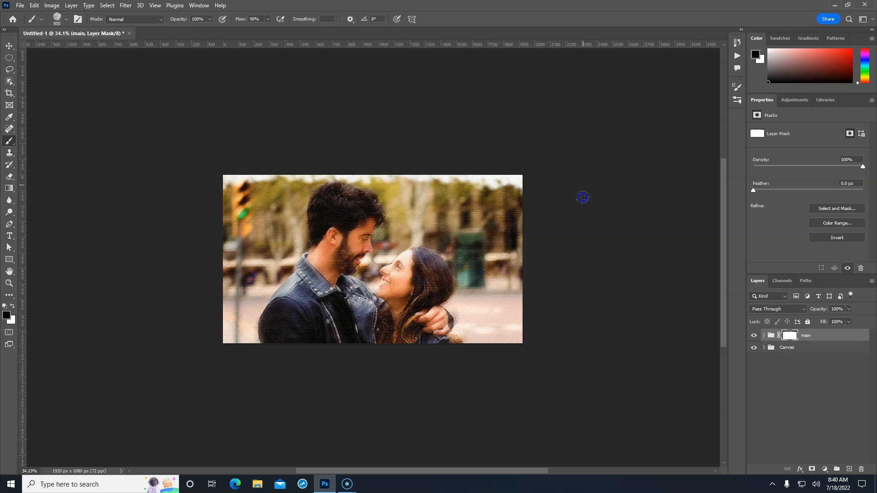
mouse_move(580, 263)
mouse_down()
mouse_move(577, 342)
mouse_move(575, 173)
mouse_move(581, 279)
mouse_up()
mouse_move(162, 213)
mouse_down()
mouse_move(165, 188)
mouse_move(170, 342)
mouse_up()
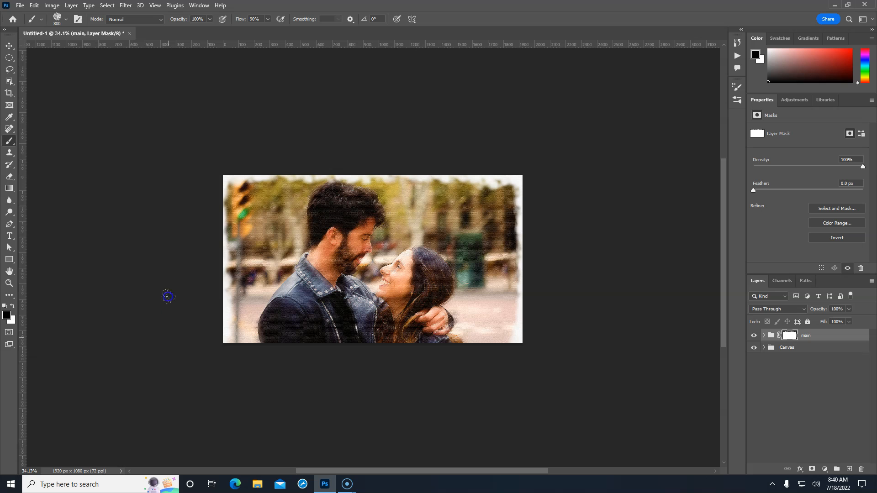
mouse_move(168, 209)
mouse_down()
mouse_move(168, 305)
mouse_move(183, 365)
mouse_up()
drag(245, 398, 504, 394)
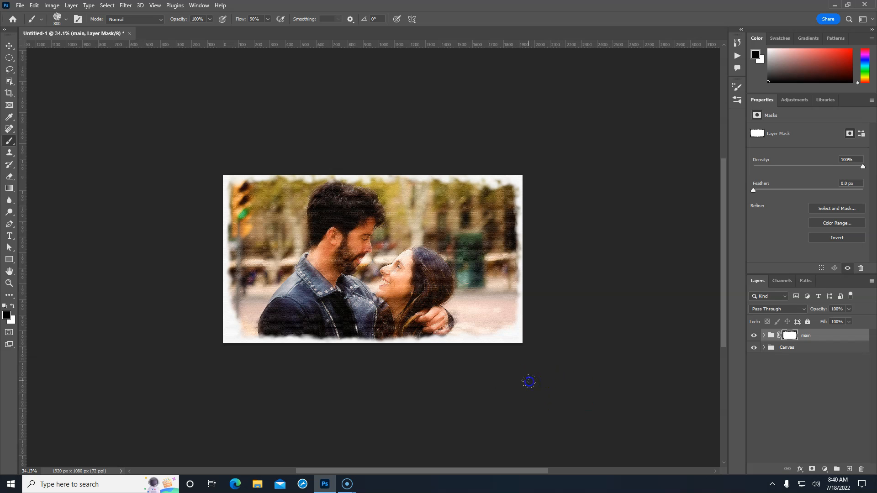
click(537, 391)
click(503, 389)
key(ctrl+plus)
key(ctrl+plus)
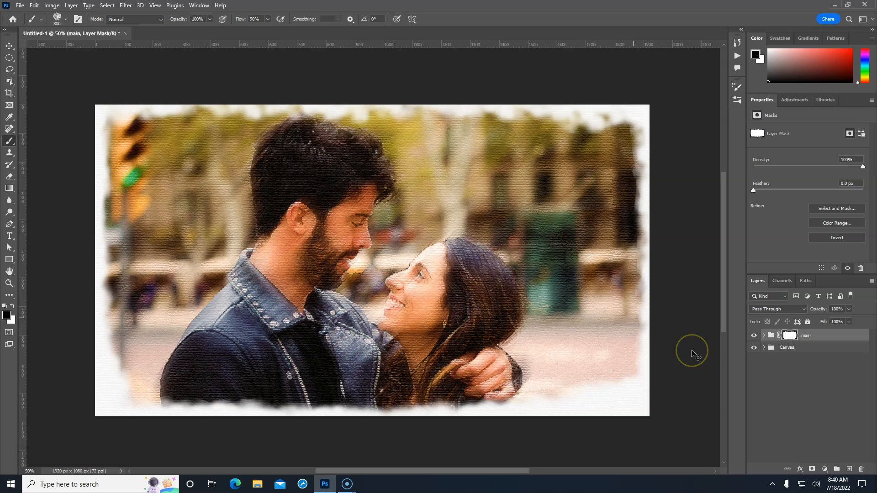
key(ctrl+plus)
drag(504, 304, 452, 279)
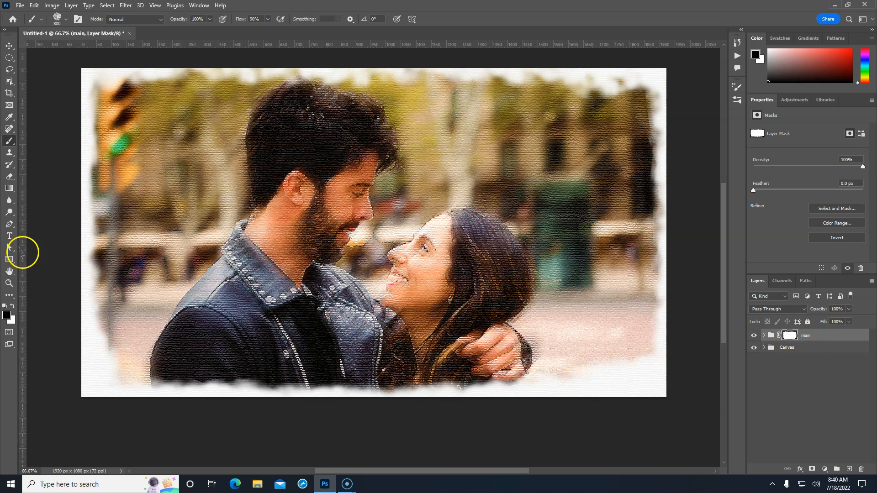
Add a centered Al Fresco 89 pt caption with the couple's first names and 2022 near the image's lower-right corner.
click(8, 235)
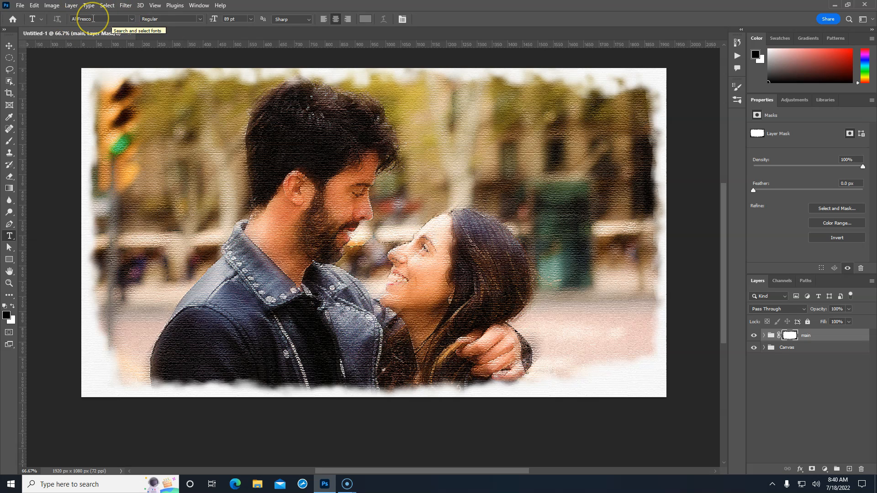
click(598, 369)
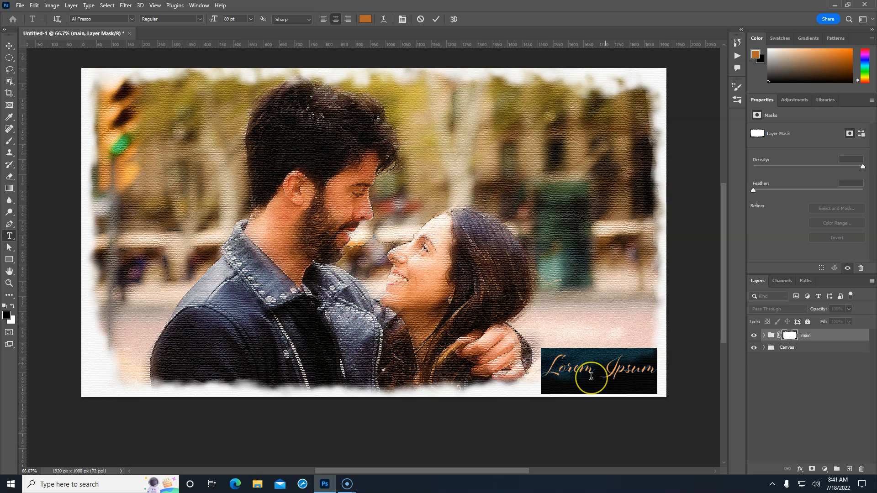
text(John &)
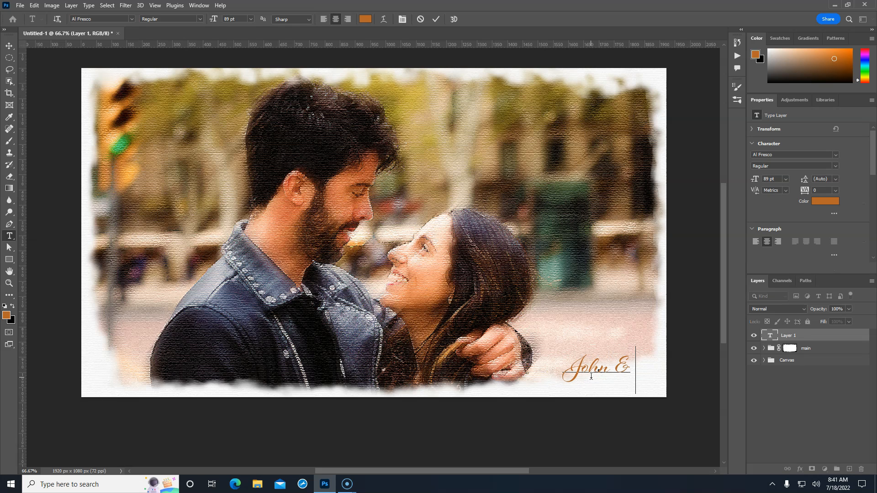
text( Jane 2022)
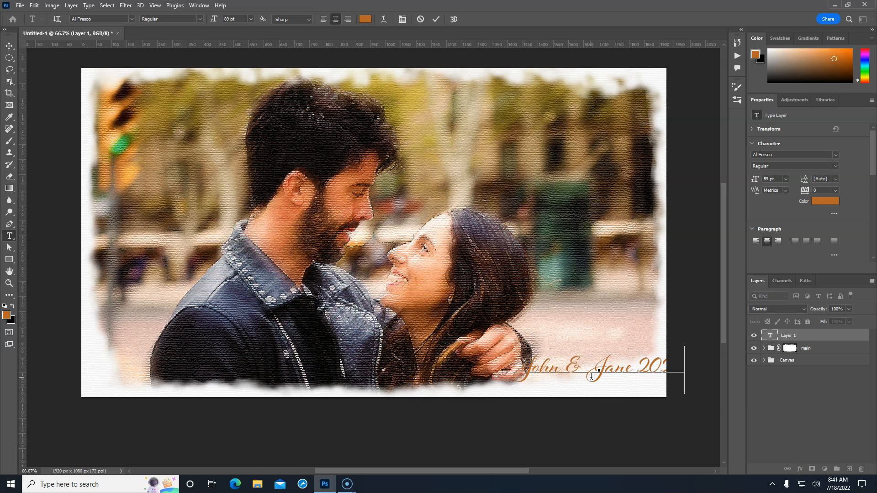
key(ctrl+Return)
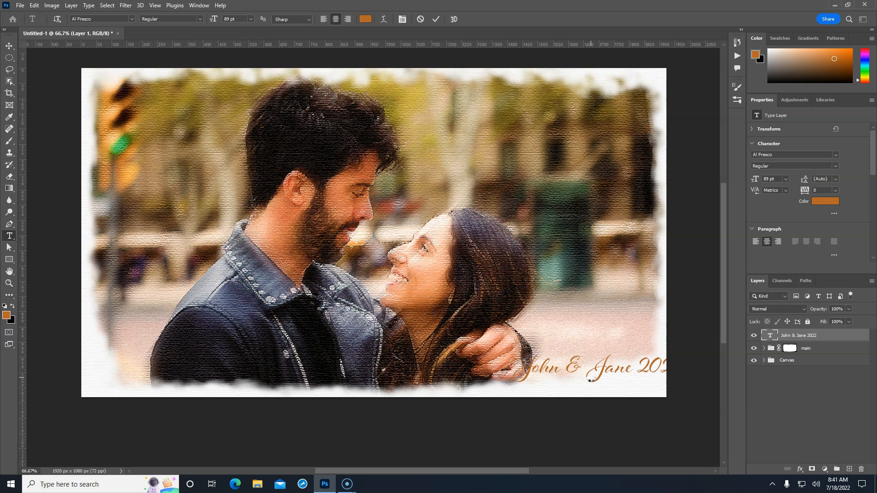
Scale the caption to about 84% and reposition it so it fits fully inside the image's lower-right corner.
key(ctrl+t)
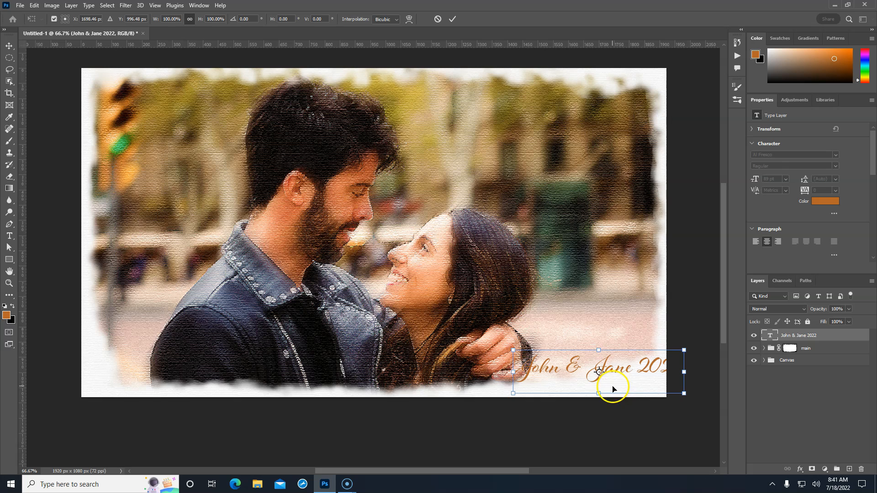
drag(603, 372, 577, 382)
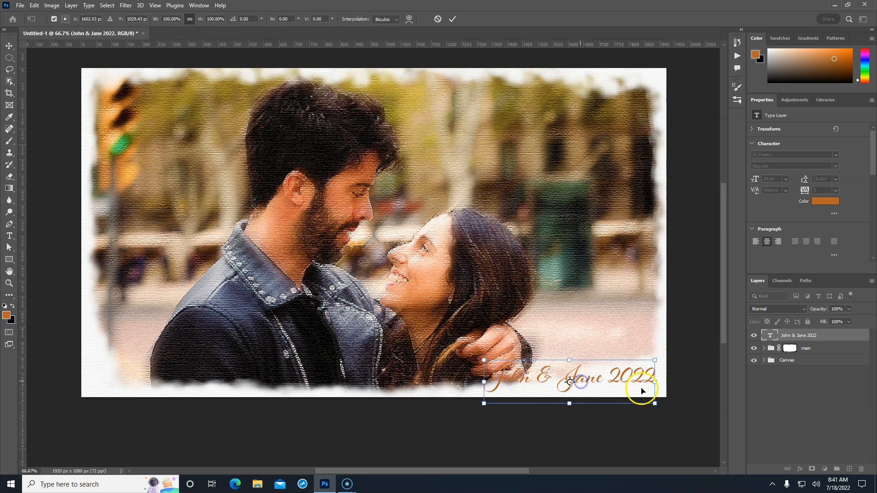
drag(657, 383, 633, 377)
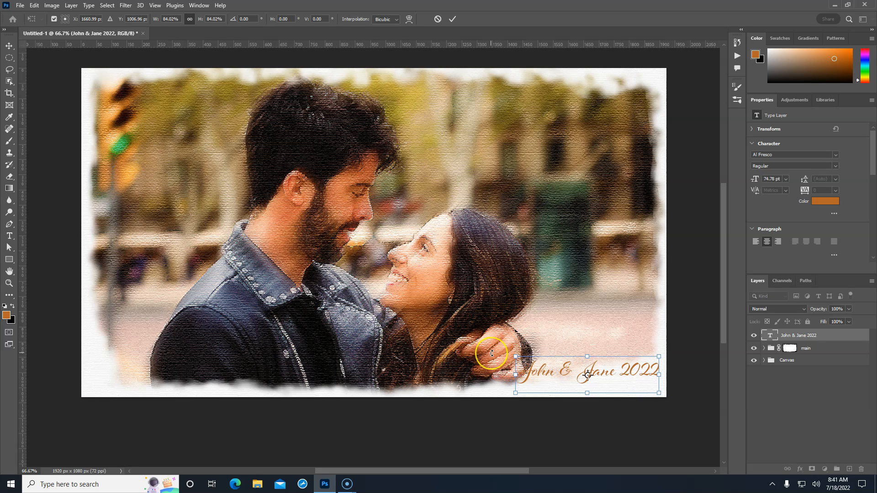
key(Return)
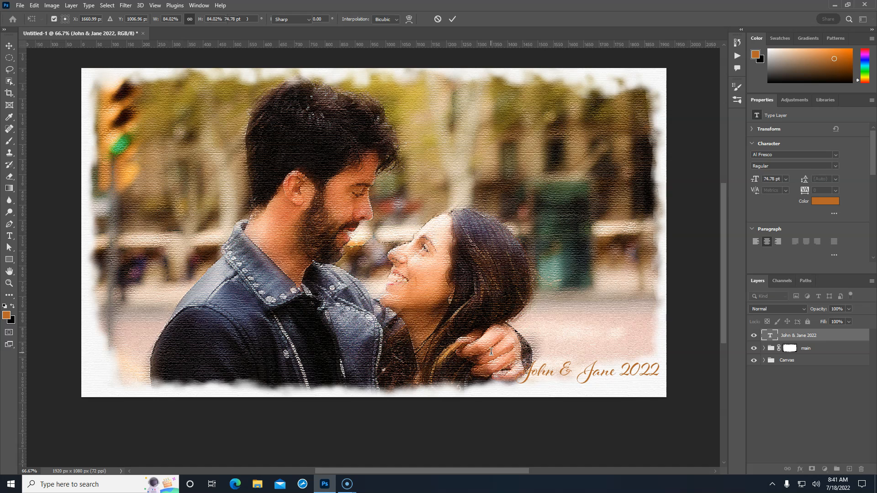
Change the caption's text color to black.
click(825, 202)
drag(554, 147, 486, 177)
click(706, 66)
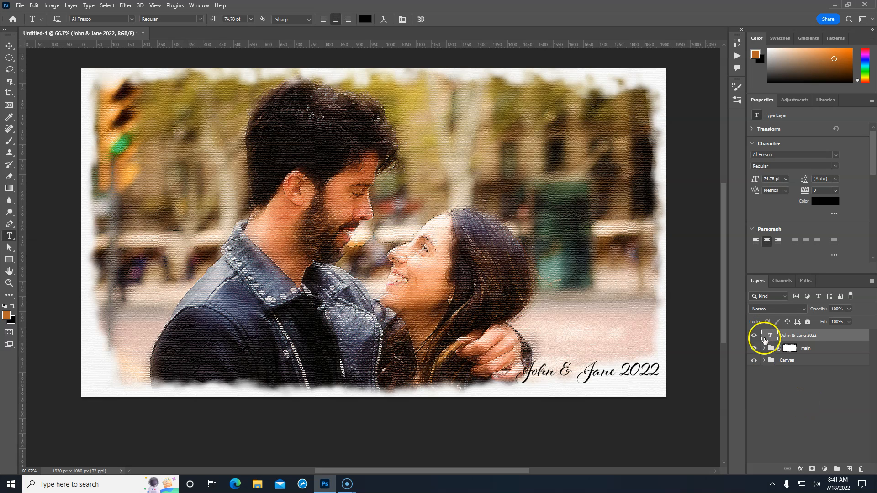
Target the main group's layer mask.
click(792, 350)
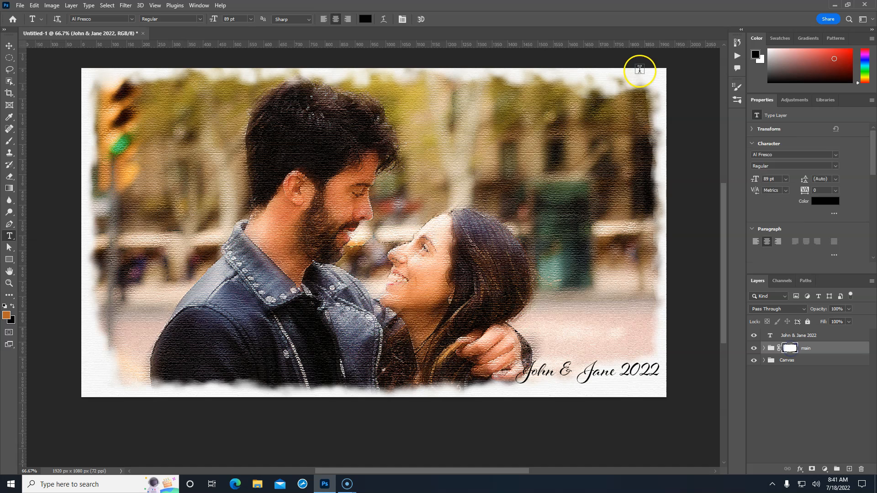